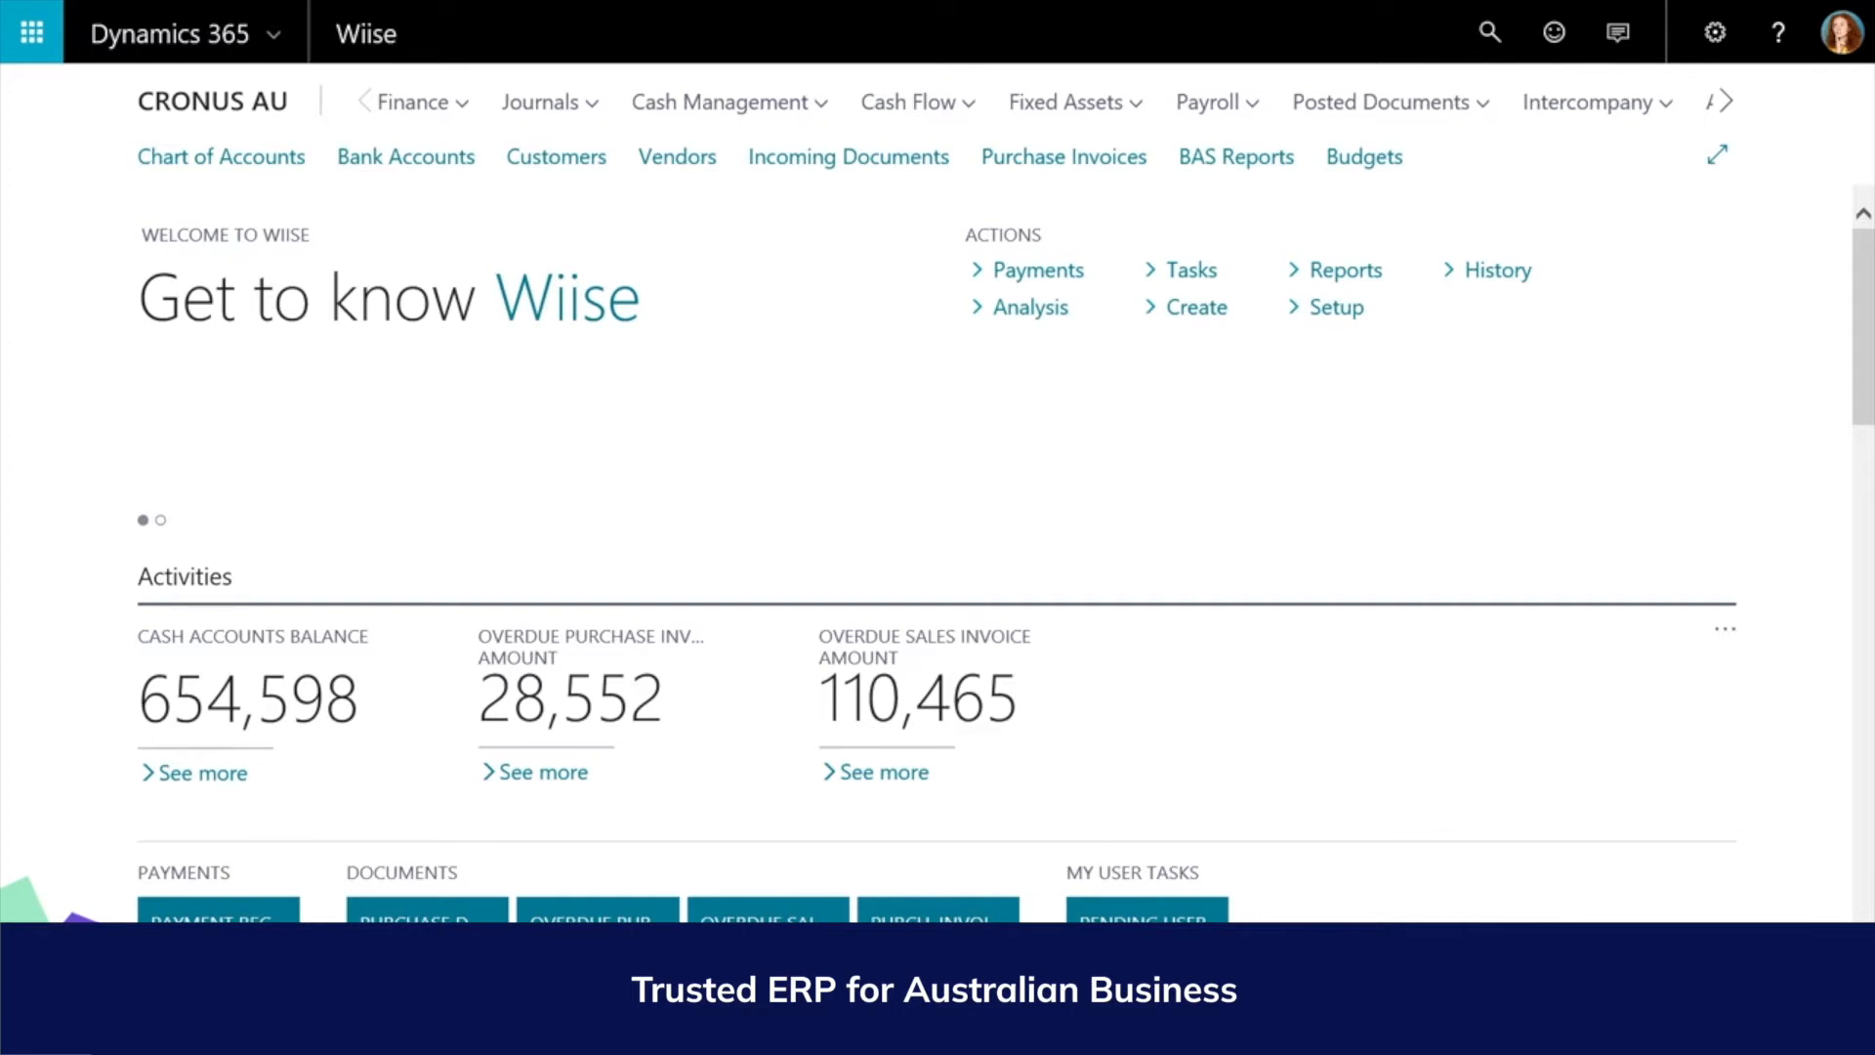
- Create a new fixed asset from the Fixed Assets list with the description "Lift for Furniture"
{"action": "left_click", "coordinate": [1134, 102]}
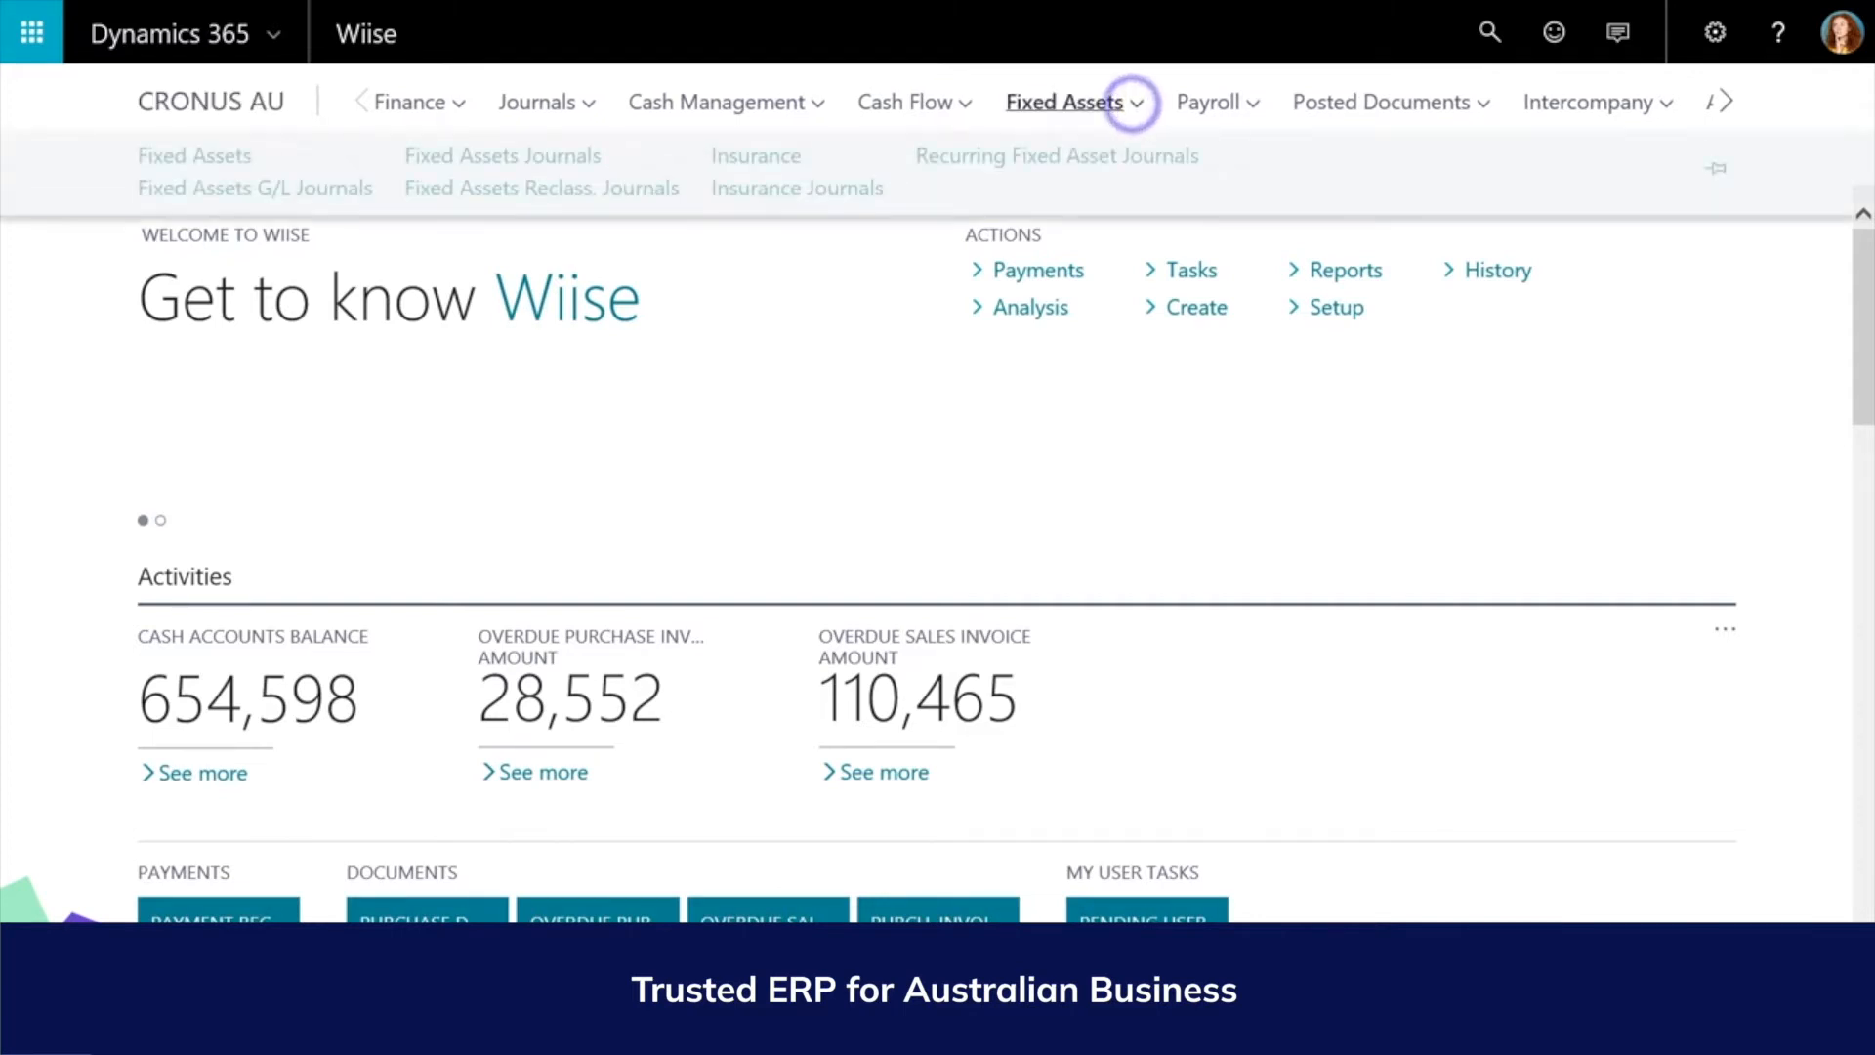
{"action": "left_click", "coordinate": [238, 155]}
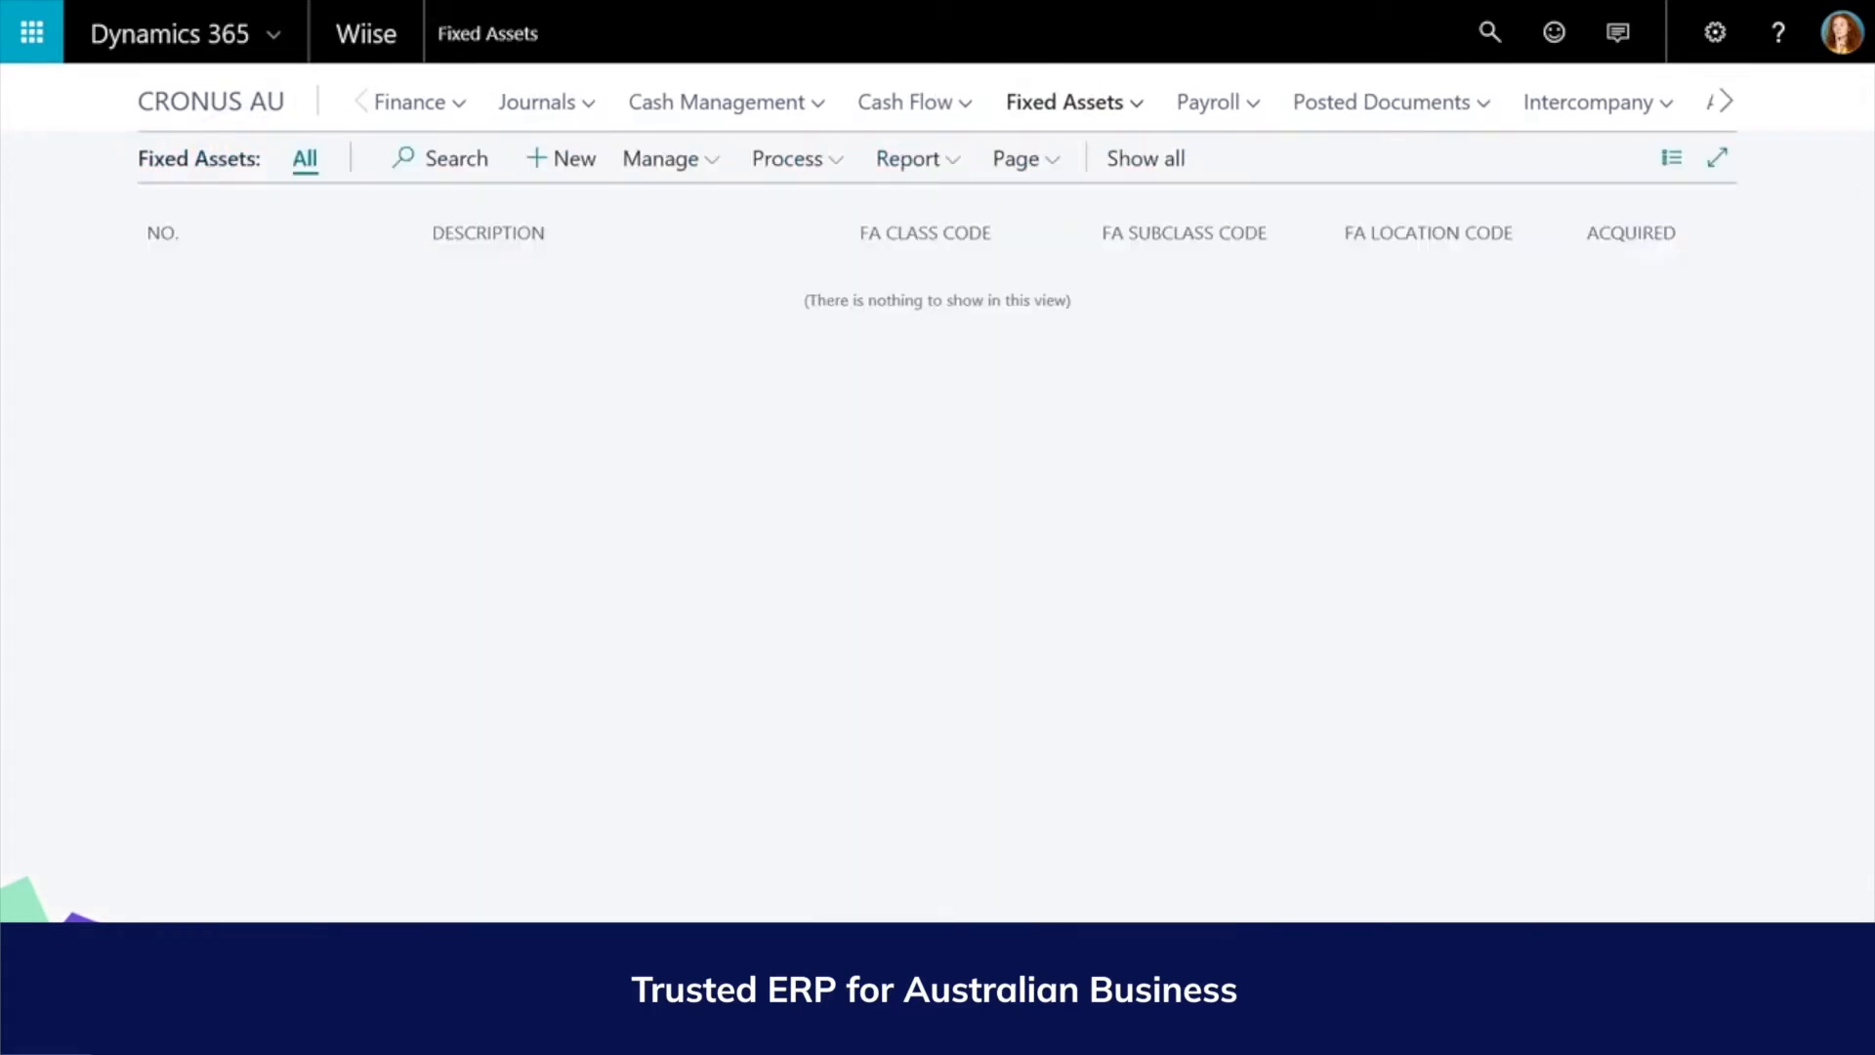
{"action": "left_click", "coordinate": [584, 168]}
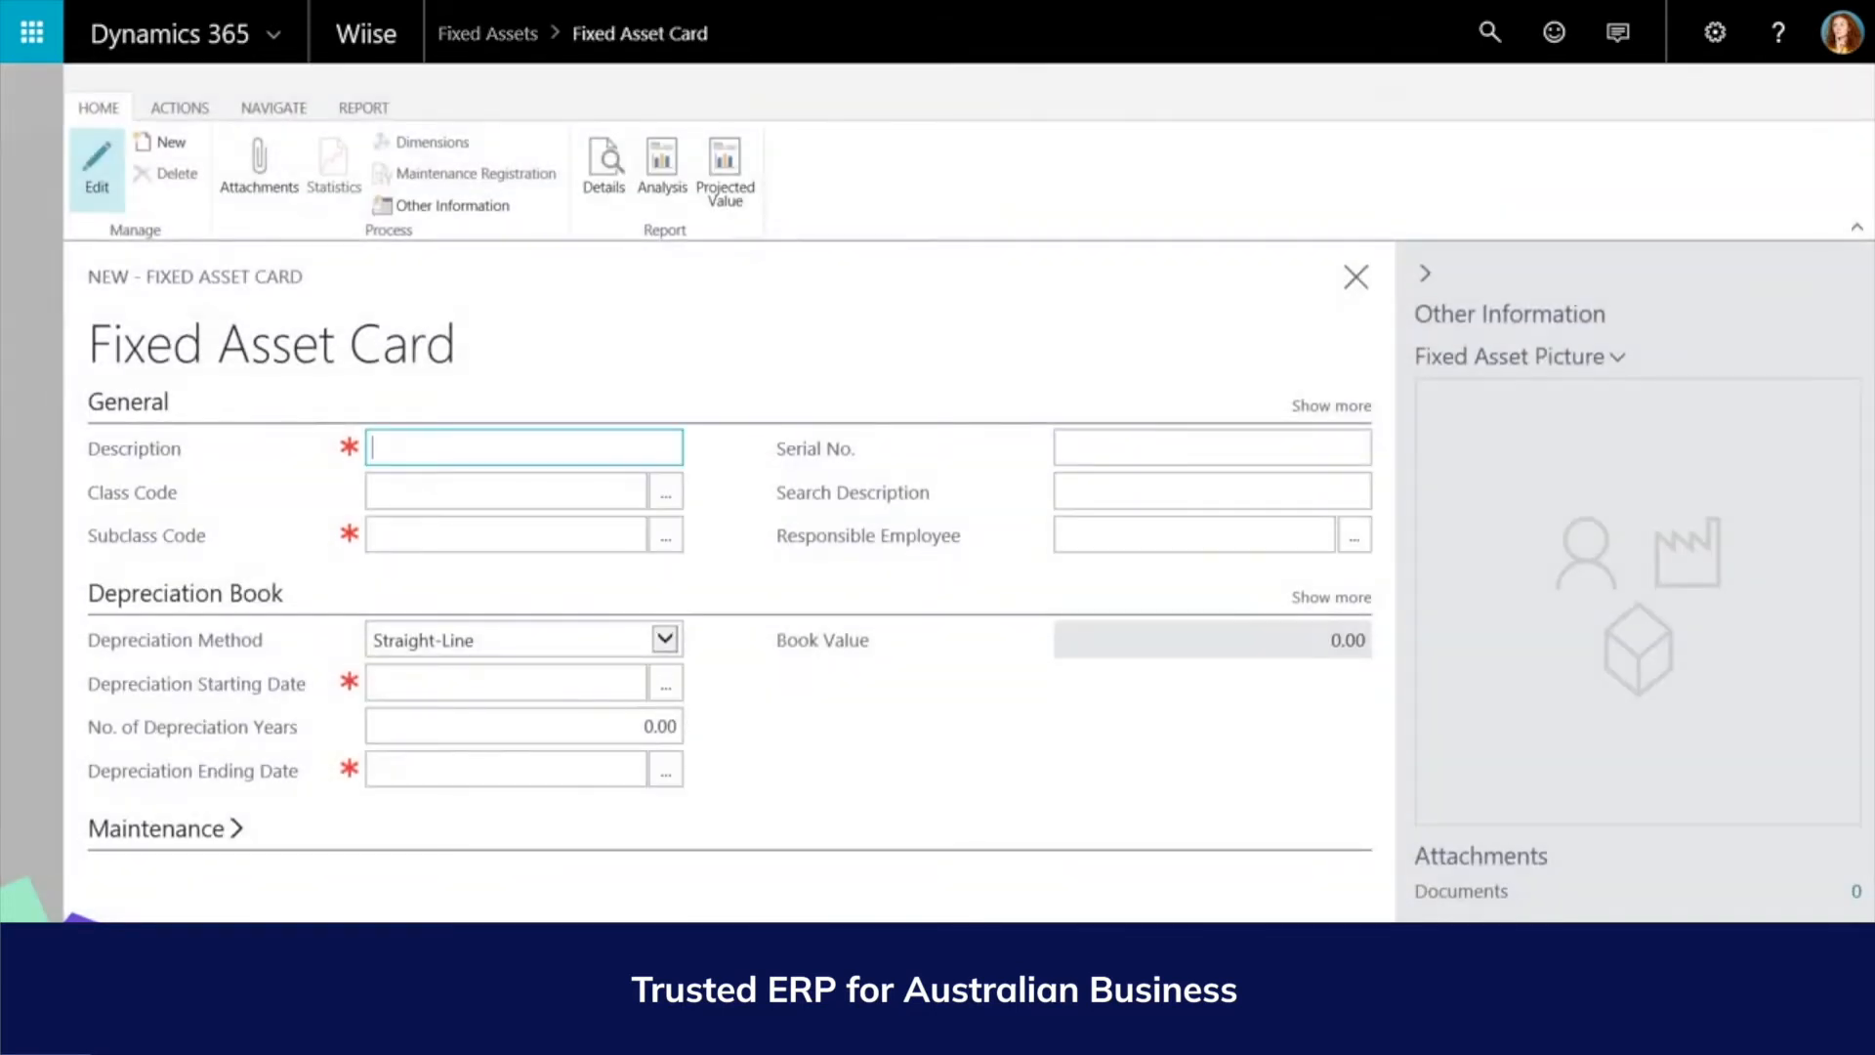
{"action": "type", "text": "Lift for "}
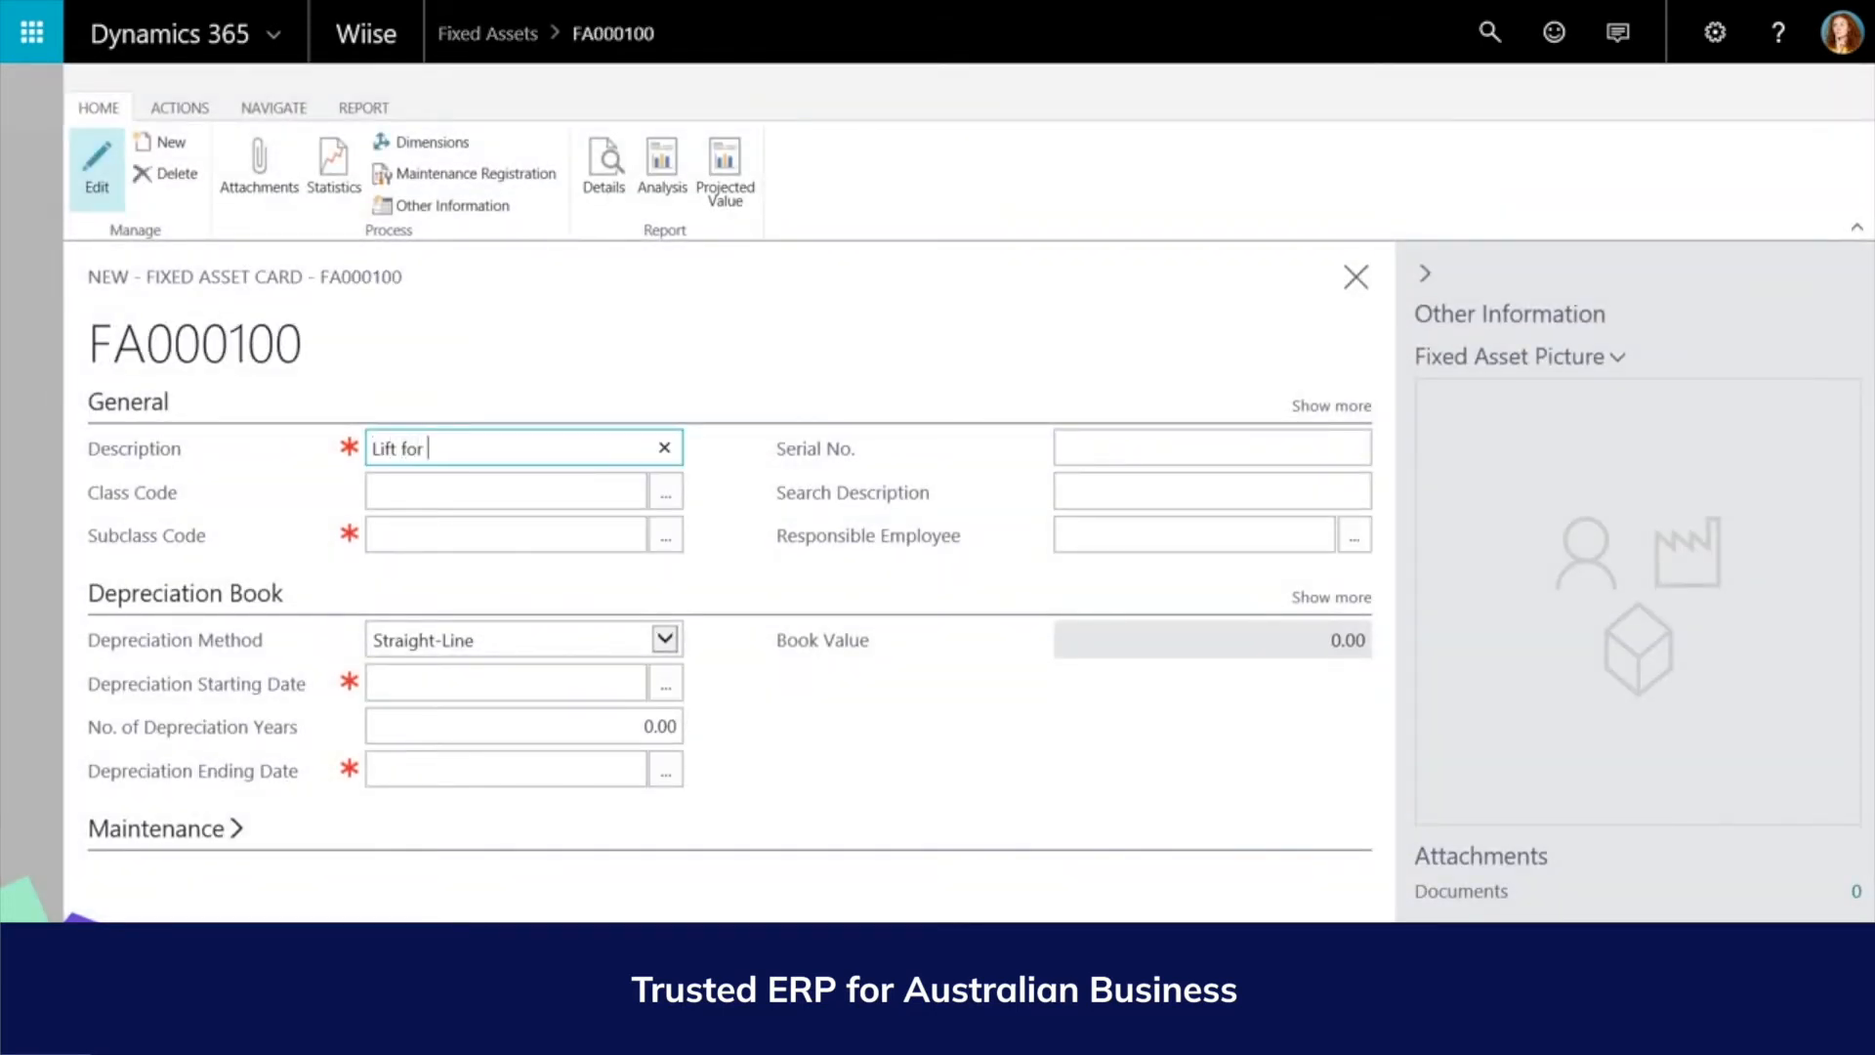
{"action": "type", "text": "Furniture"}
{"action": "key", "text": "Tab"}
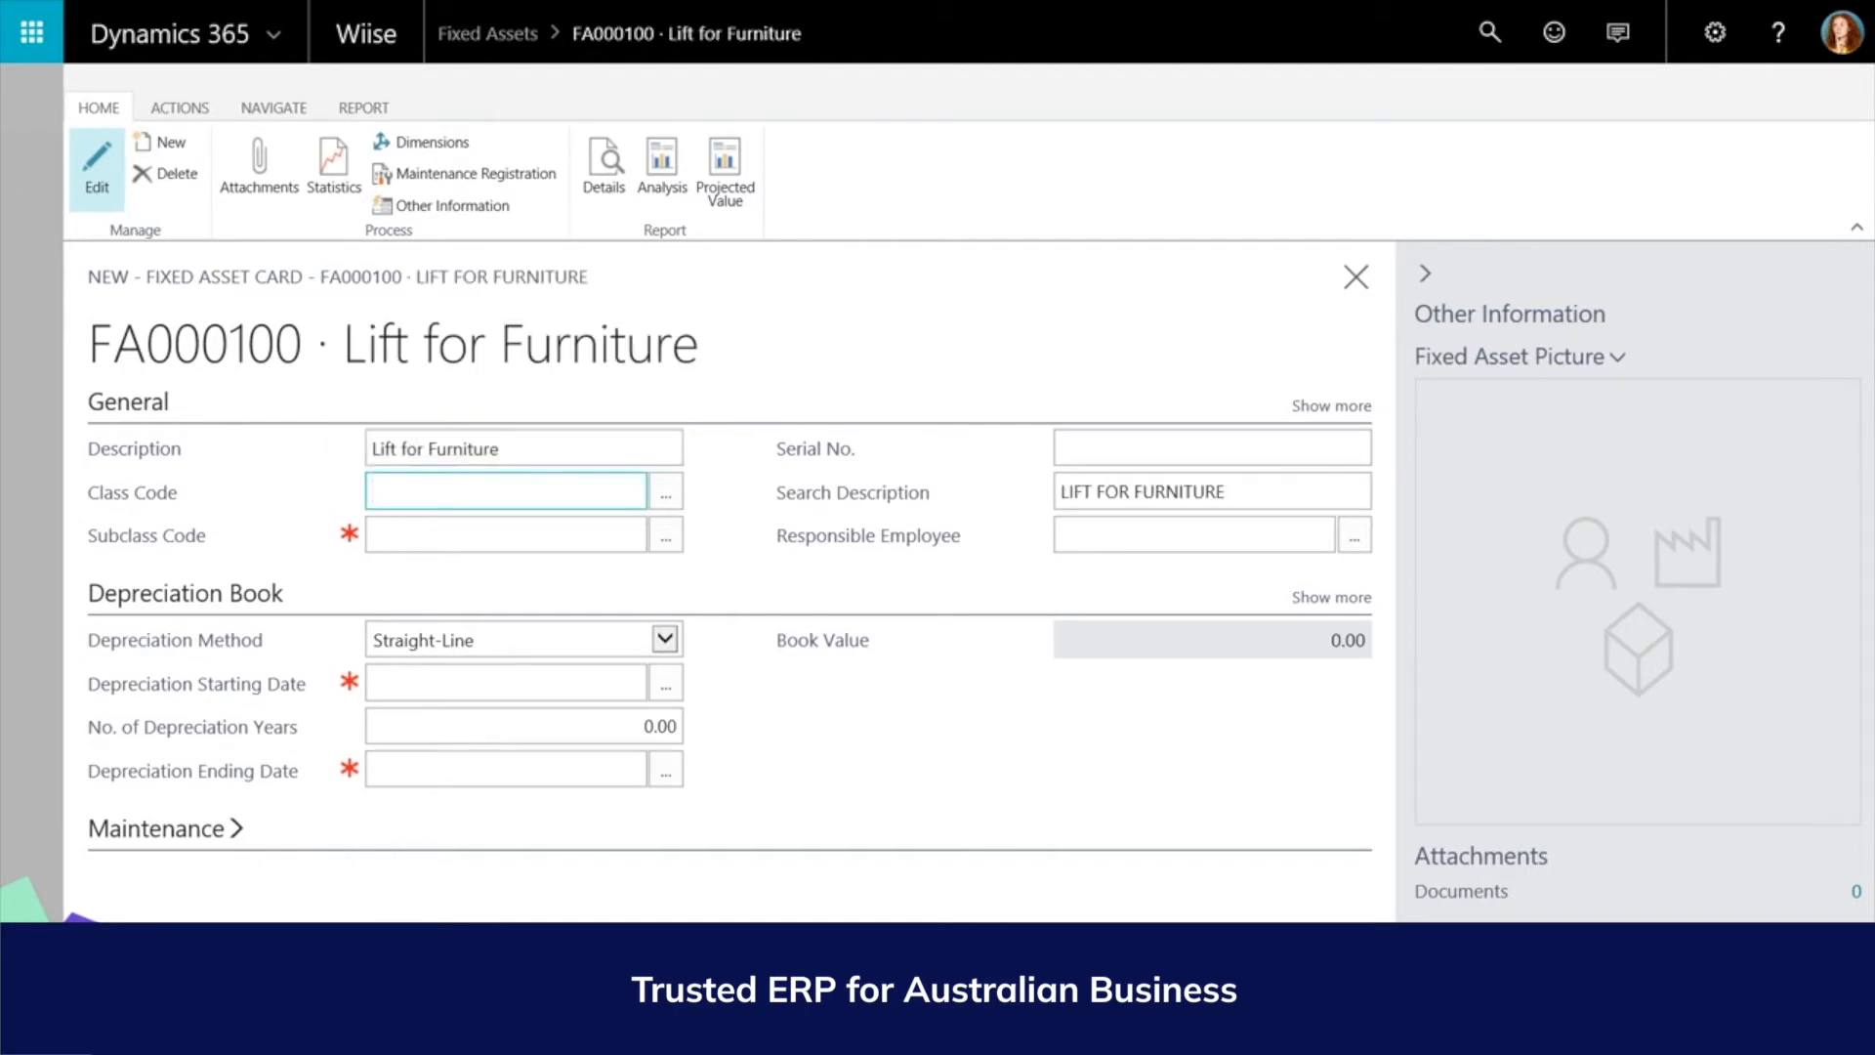
- Set the asset's class code to TANGIBLE and its subclass code to EQUIPMENT
{"action": "left_click", "coordinate": [654, 498]}
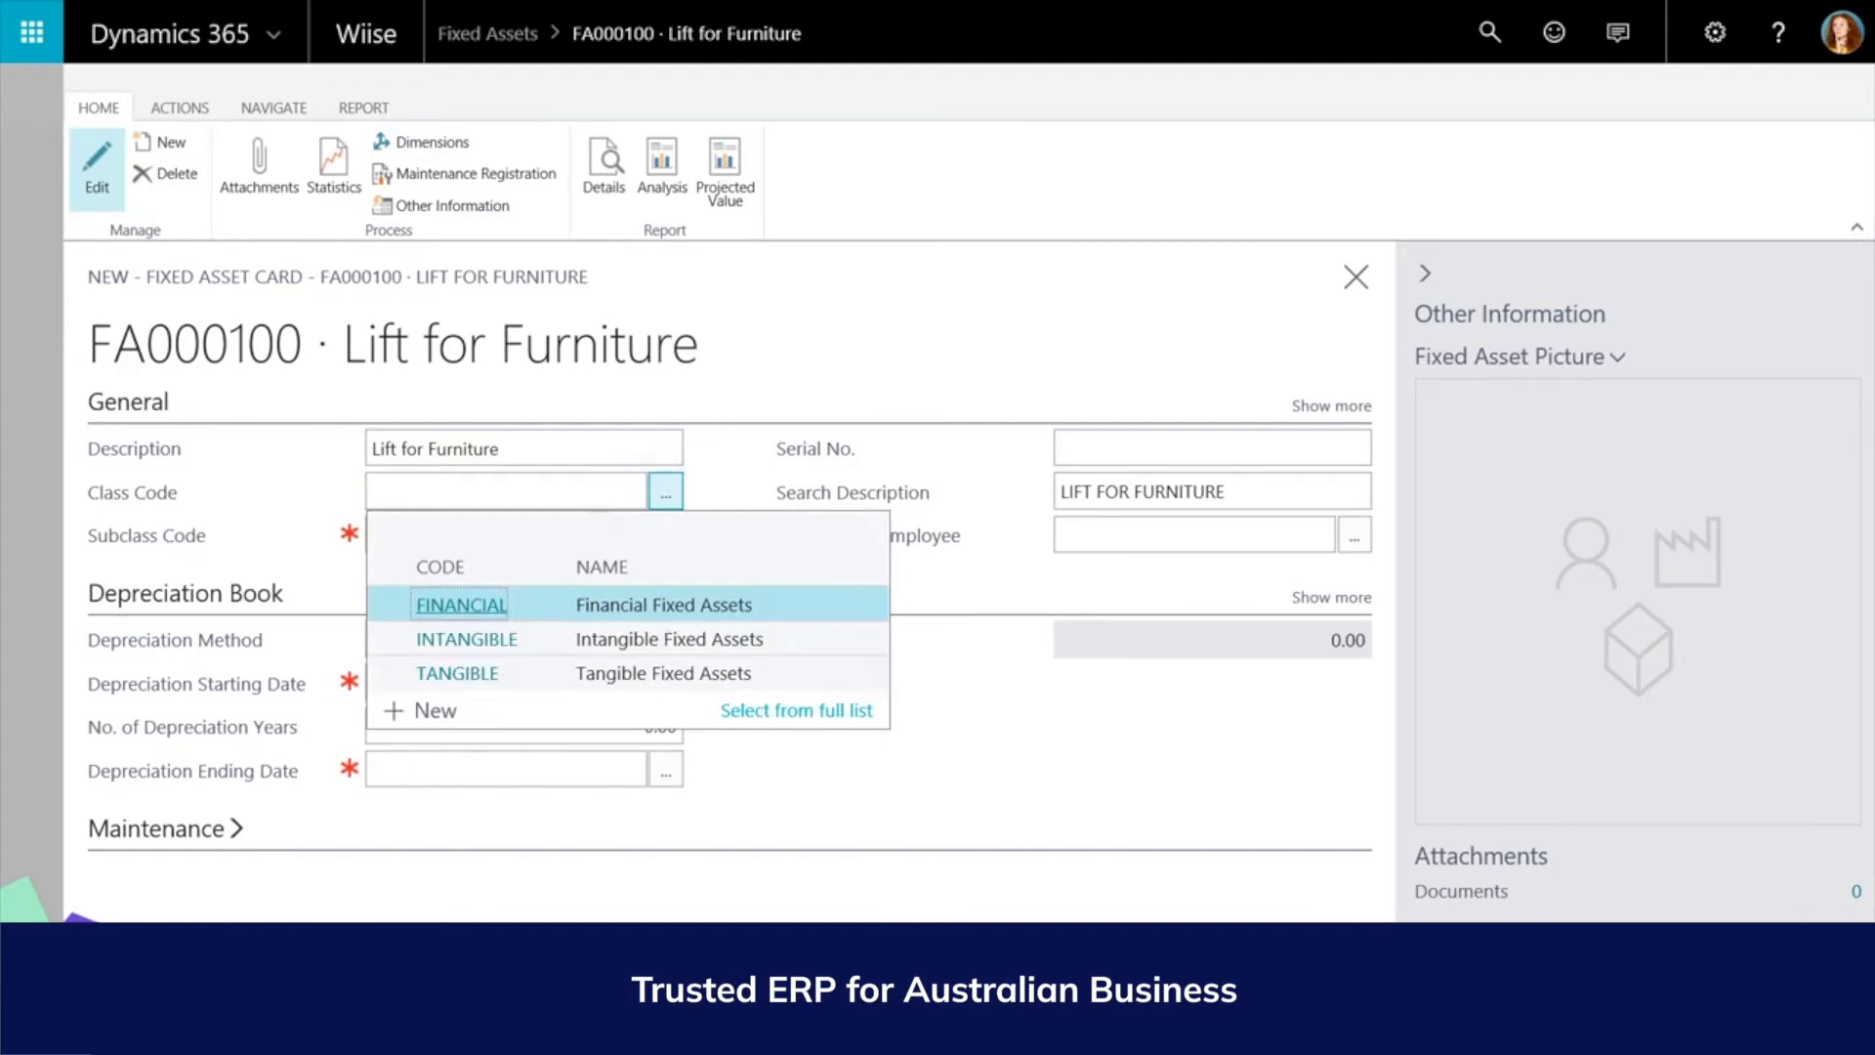
{"action": "left_click", "coordinate": [451, 672]}
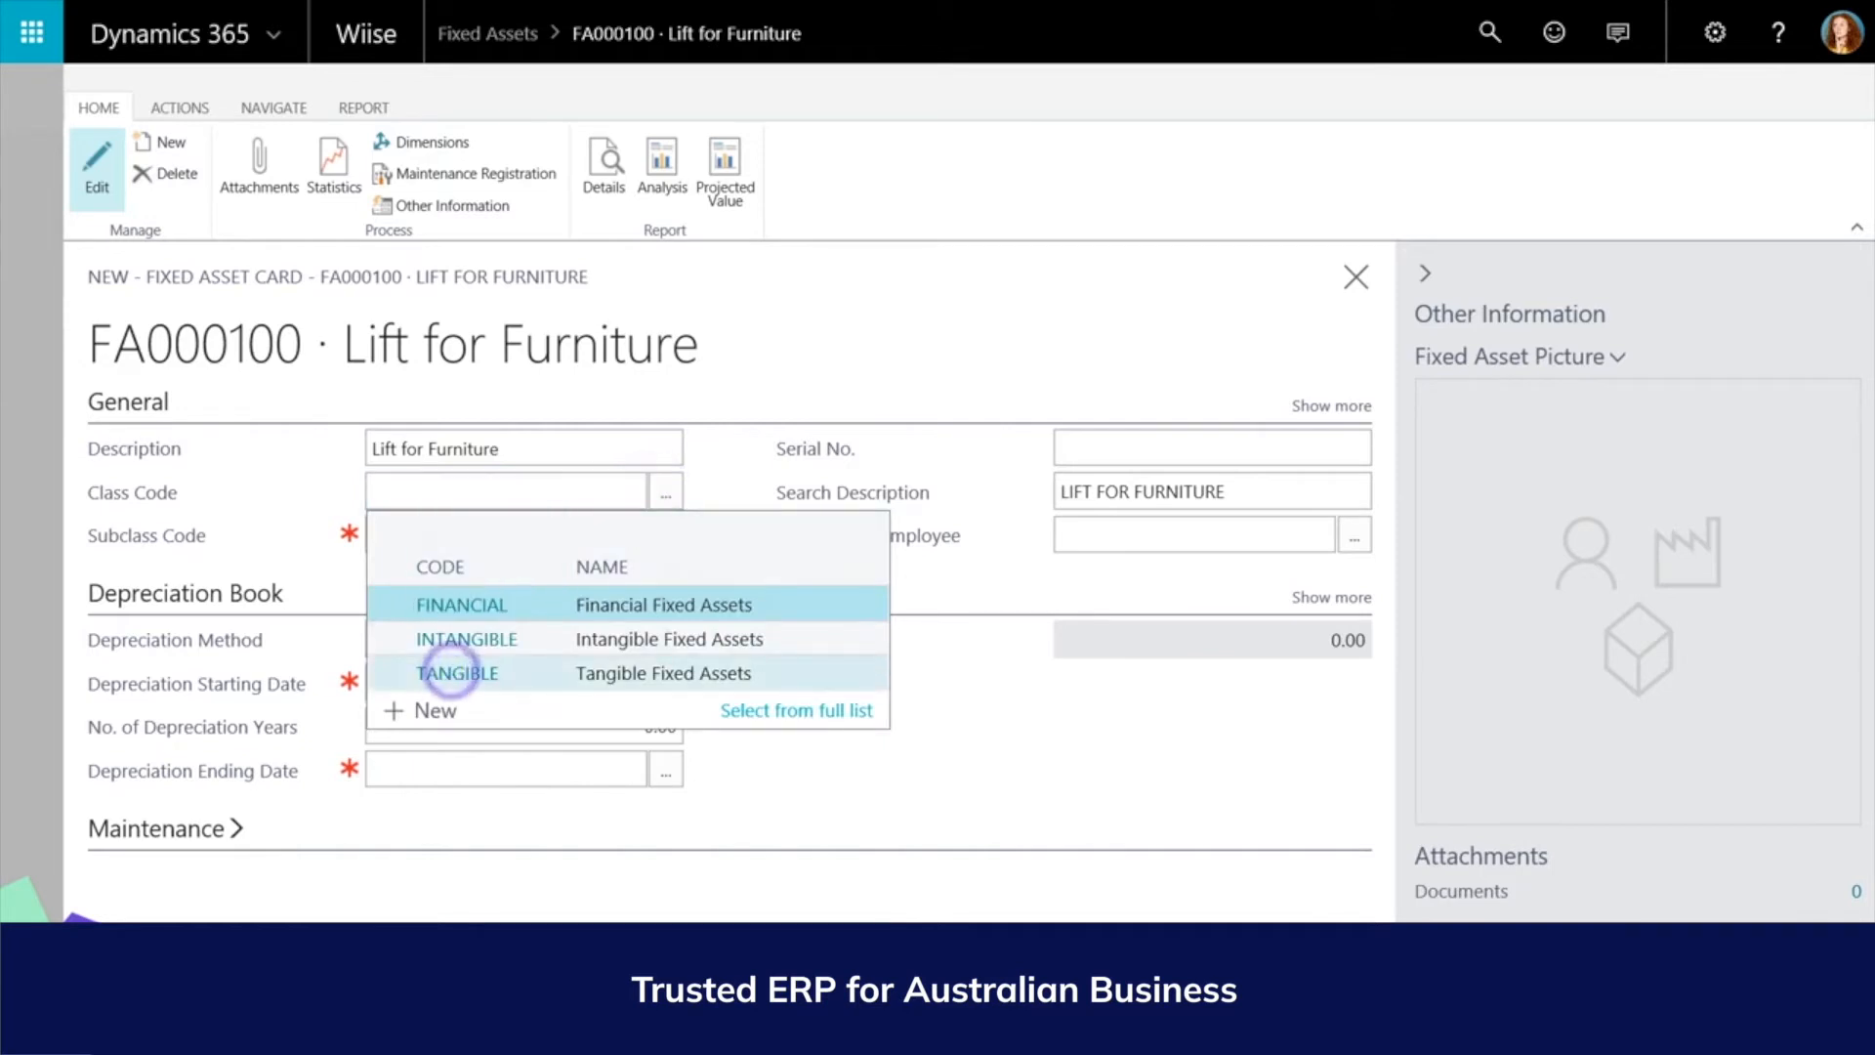
{"action": "left_click", "coordinate": [667, 534]}
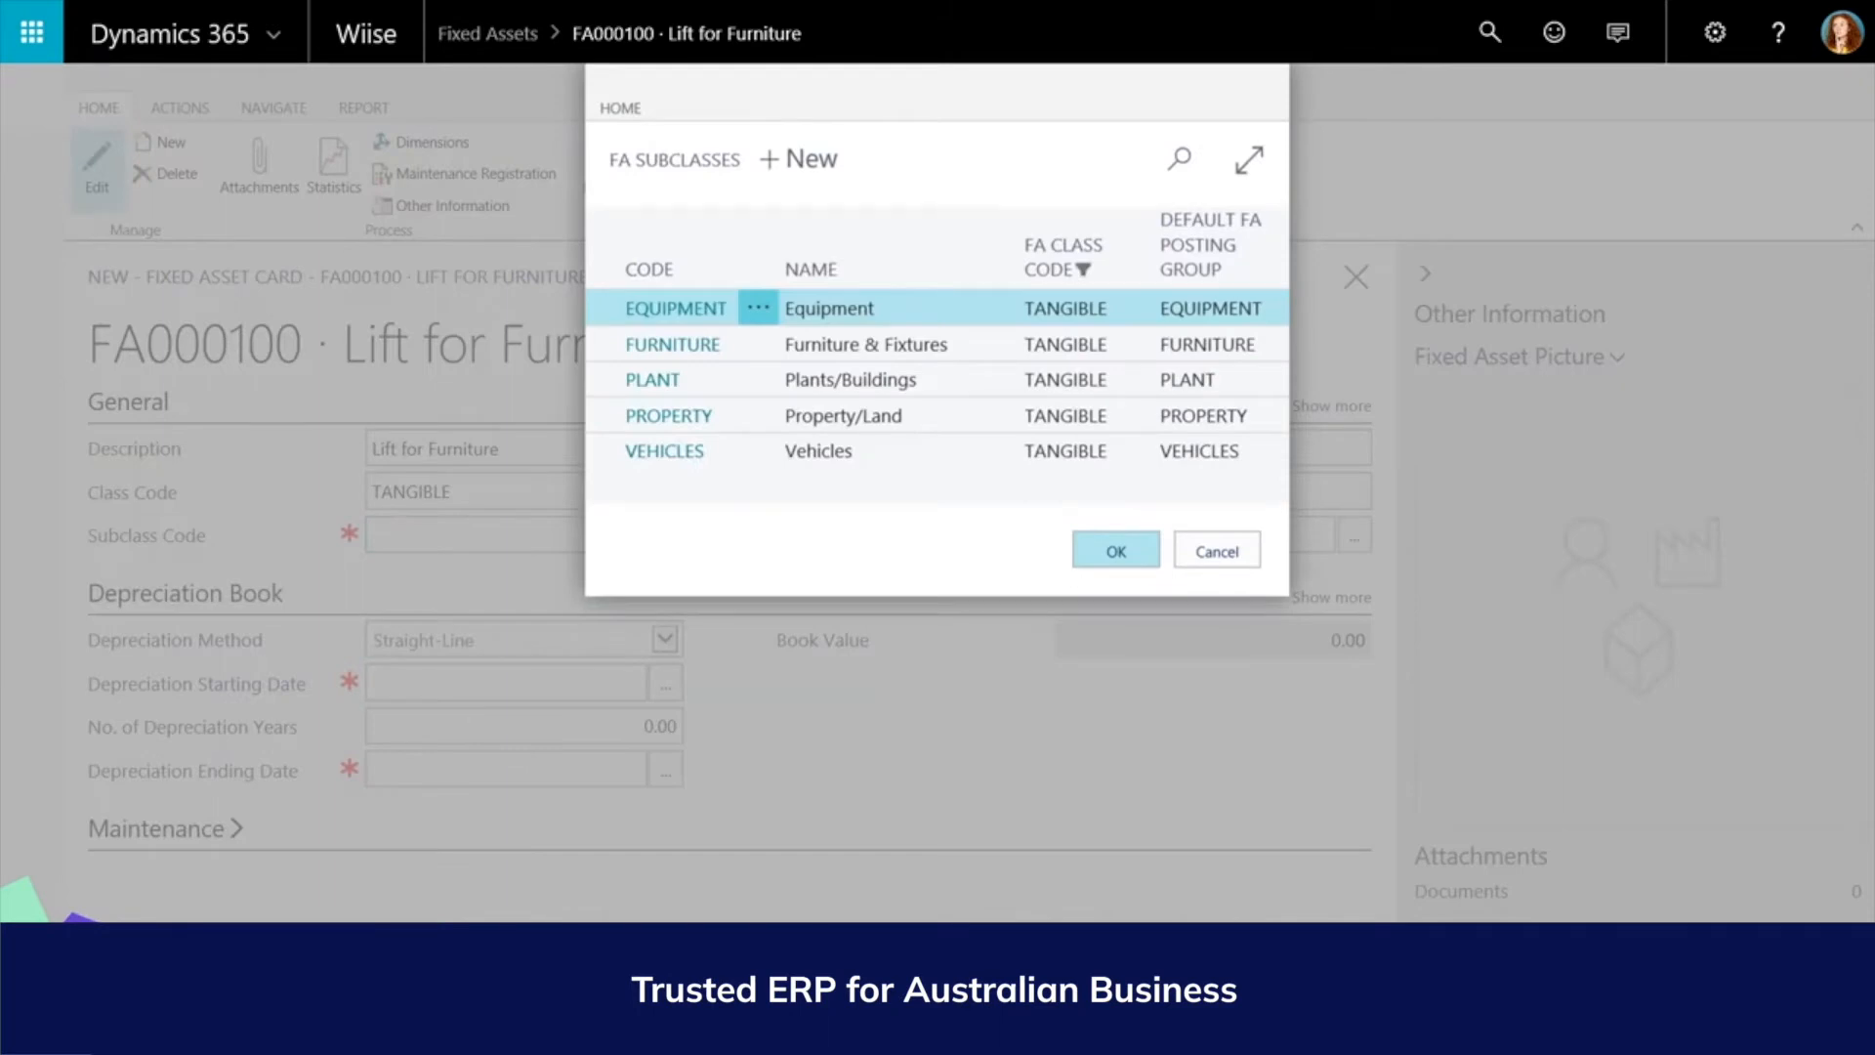
{"action": "left_click", "coordinate": [1094, 539]}
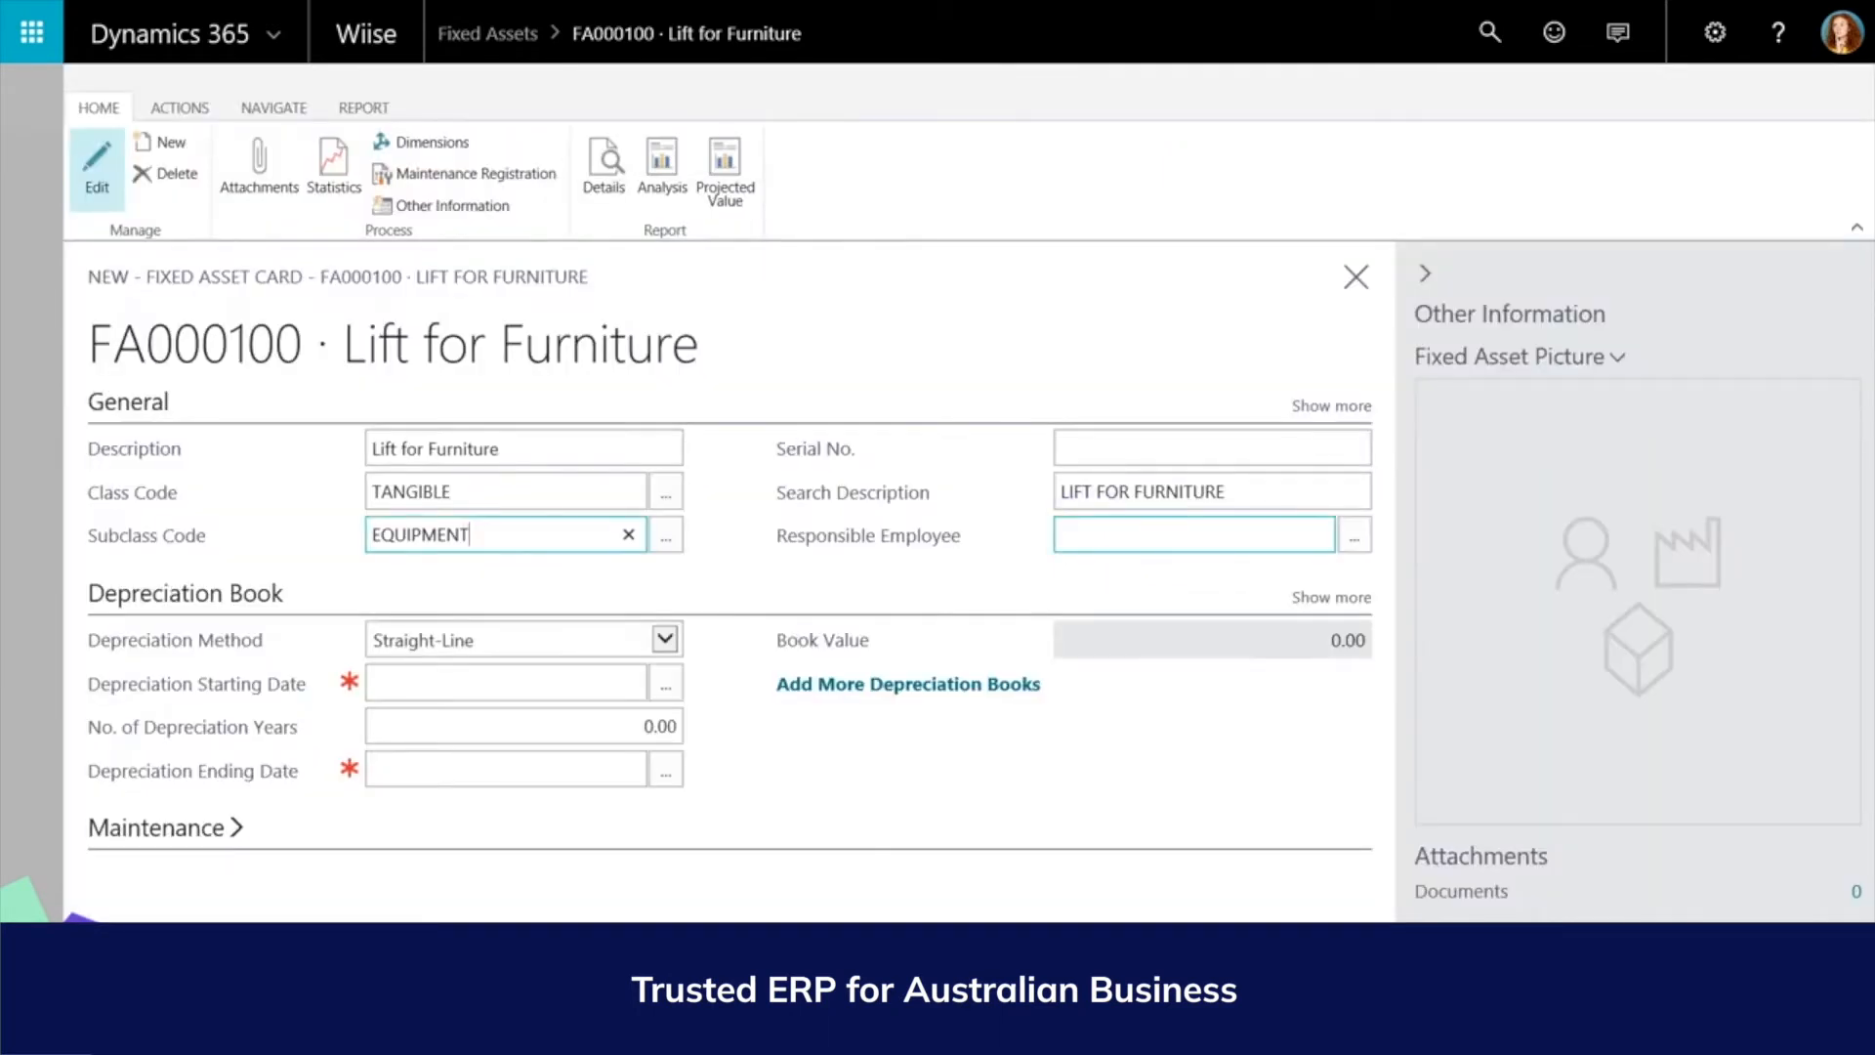
- Enter the asset's serial number aqwsxed1234 and assign employee code MD as the responsible employee
{"action": "left_click", "coordinate": [1087, 444]}
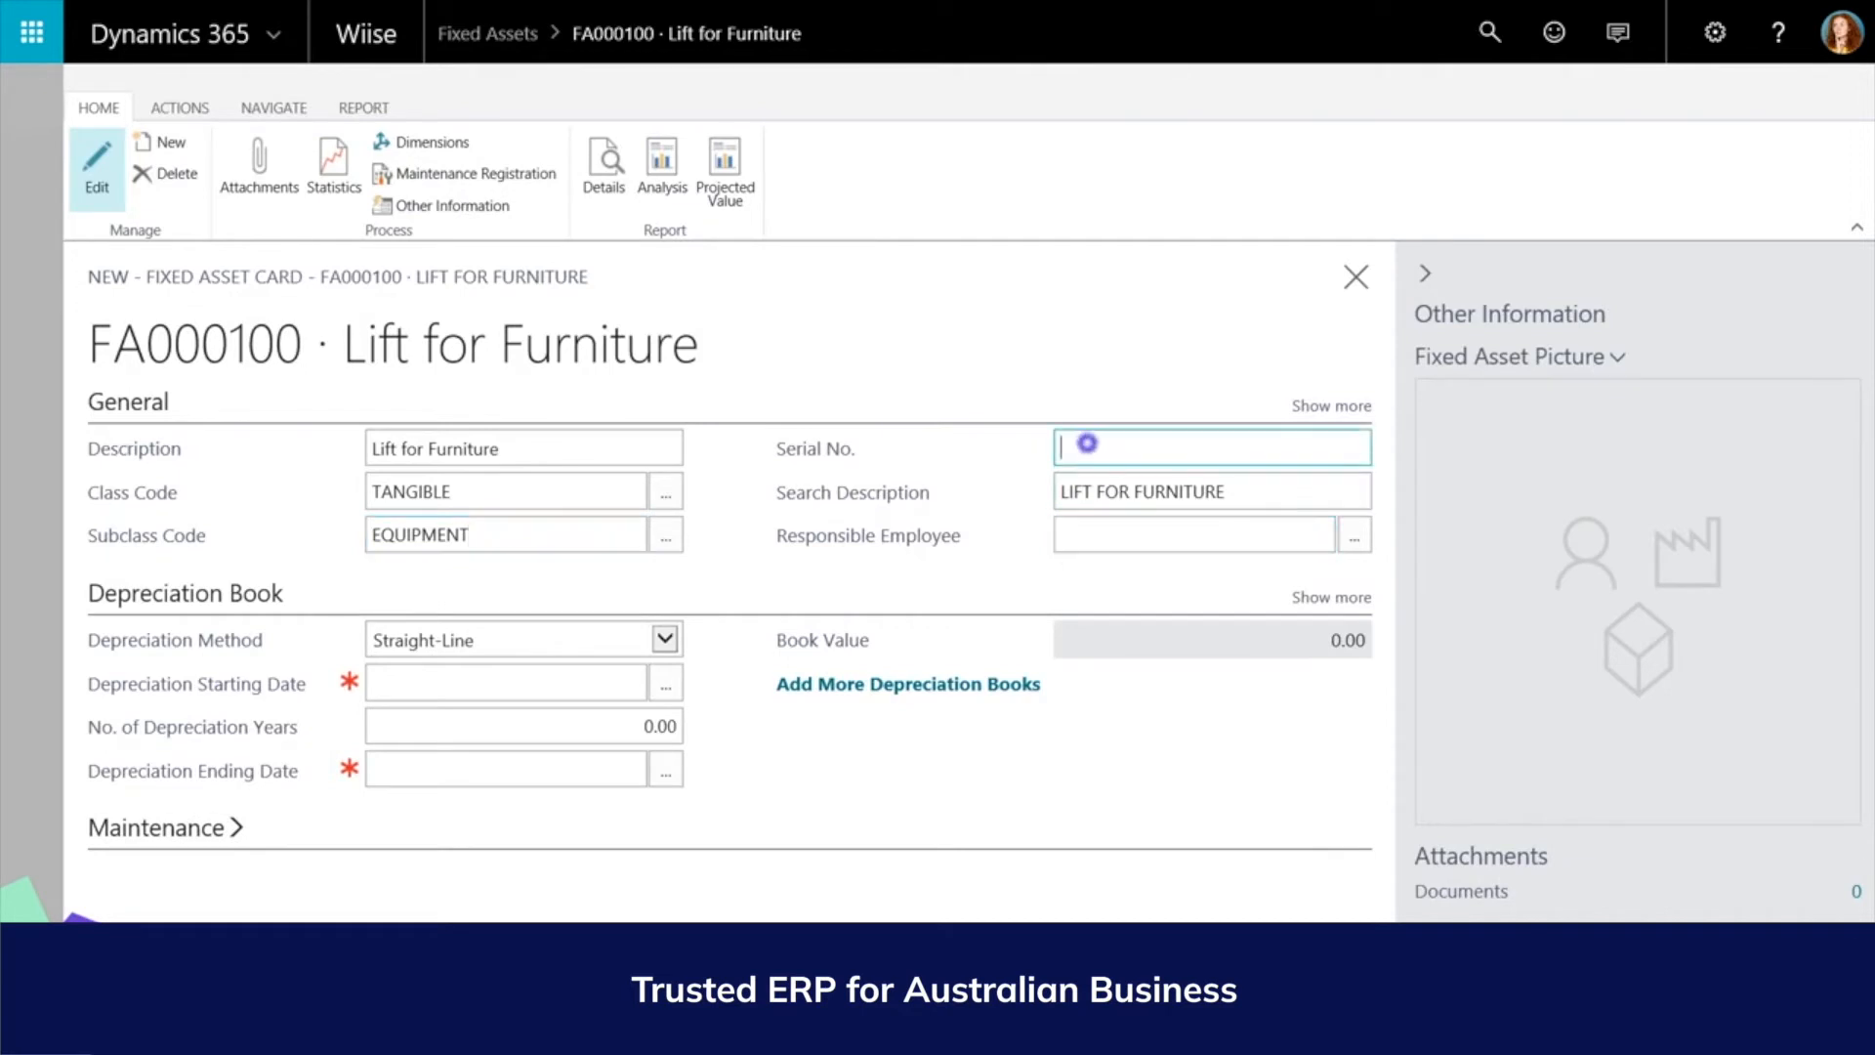
{"action": "type", "text": "aqwsxed1234"}
{"action": "left_click", "coordinate": [1221, 528]}
{"action": "left_click", "coordinate": [1354, 534]}
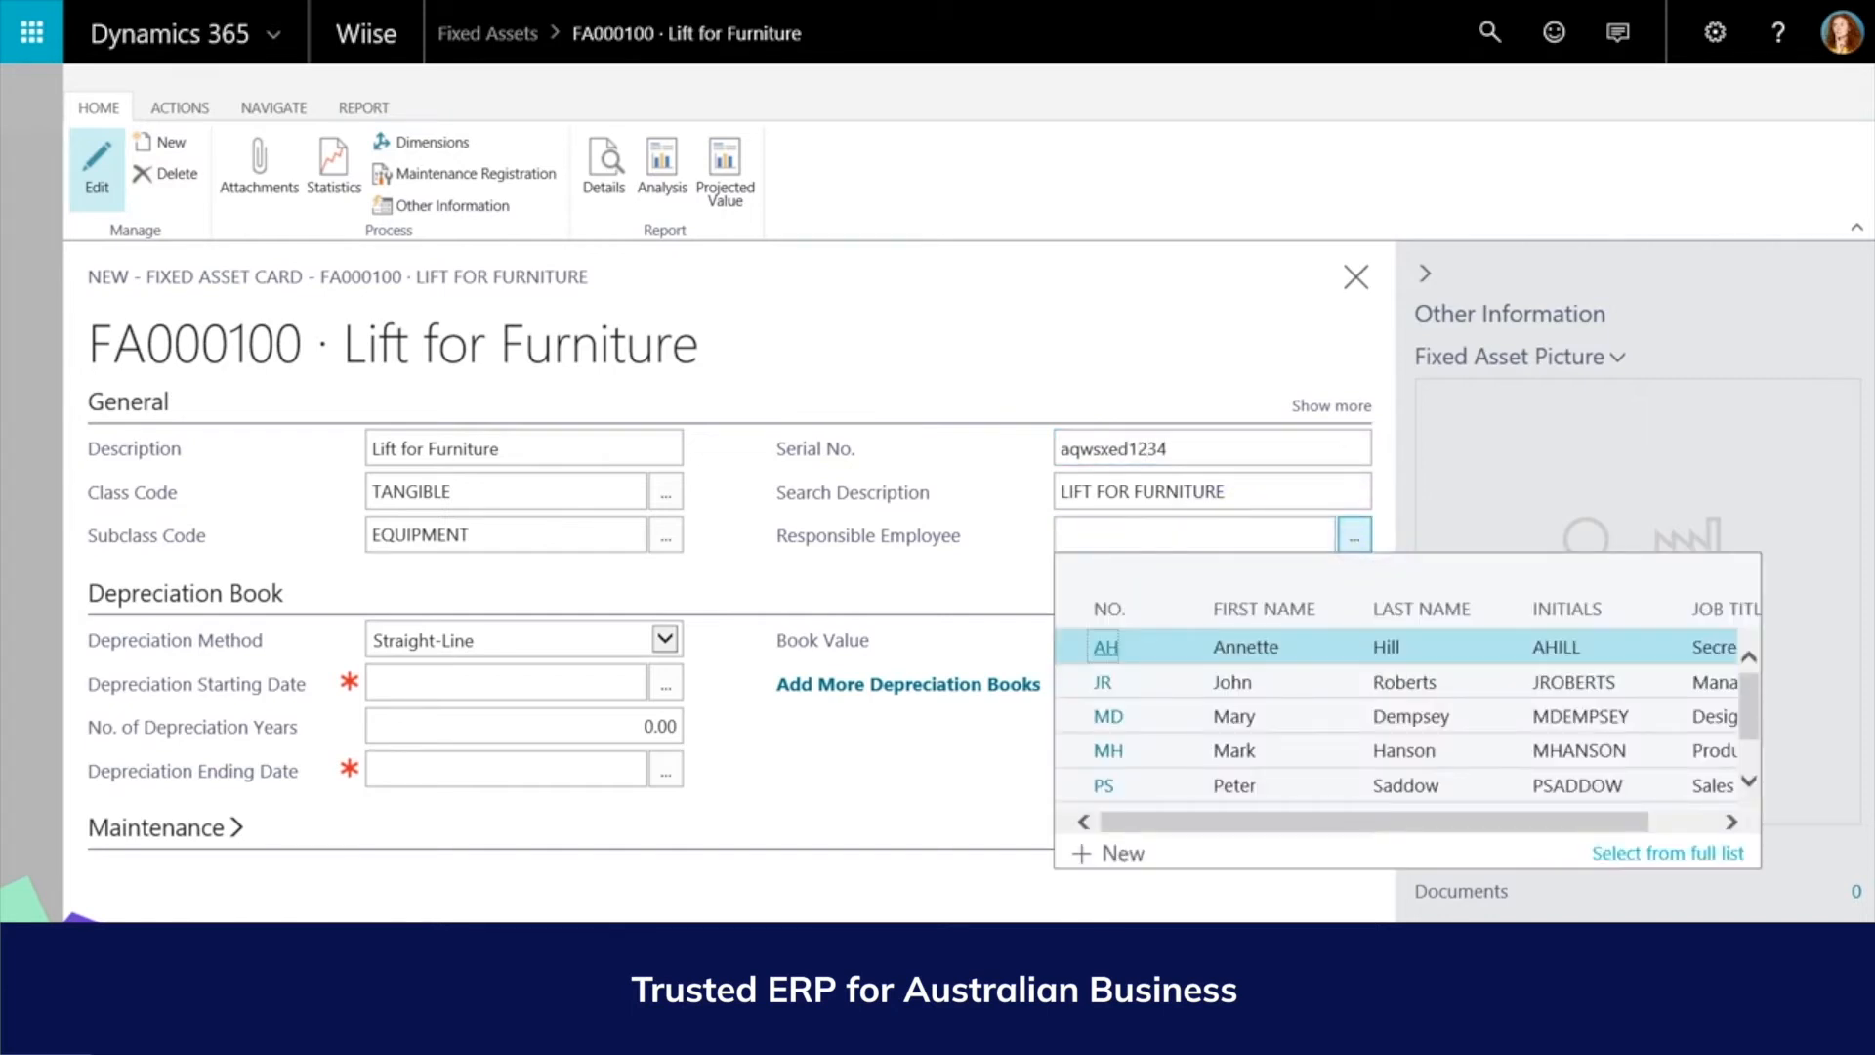
{"action": "left_click", "coordinate": [1109, 719]}
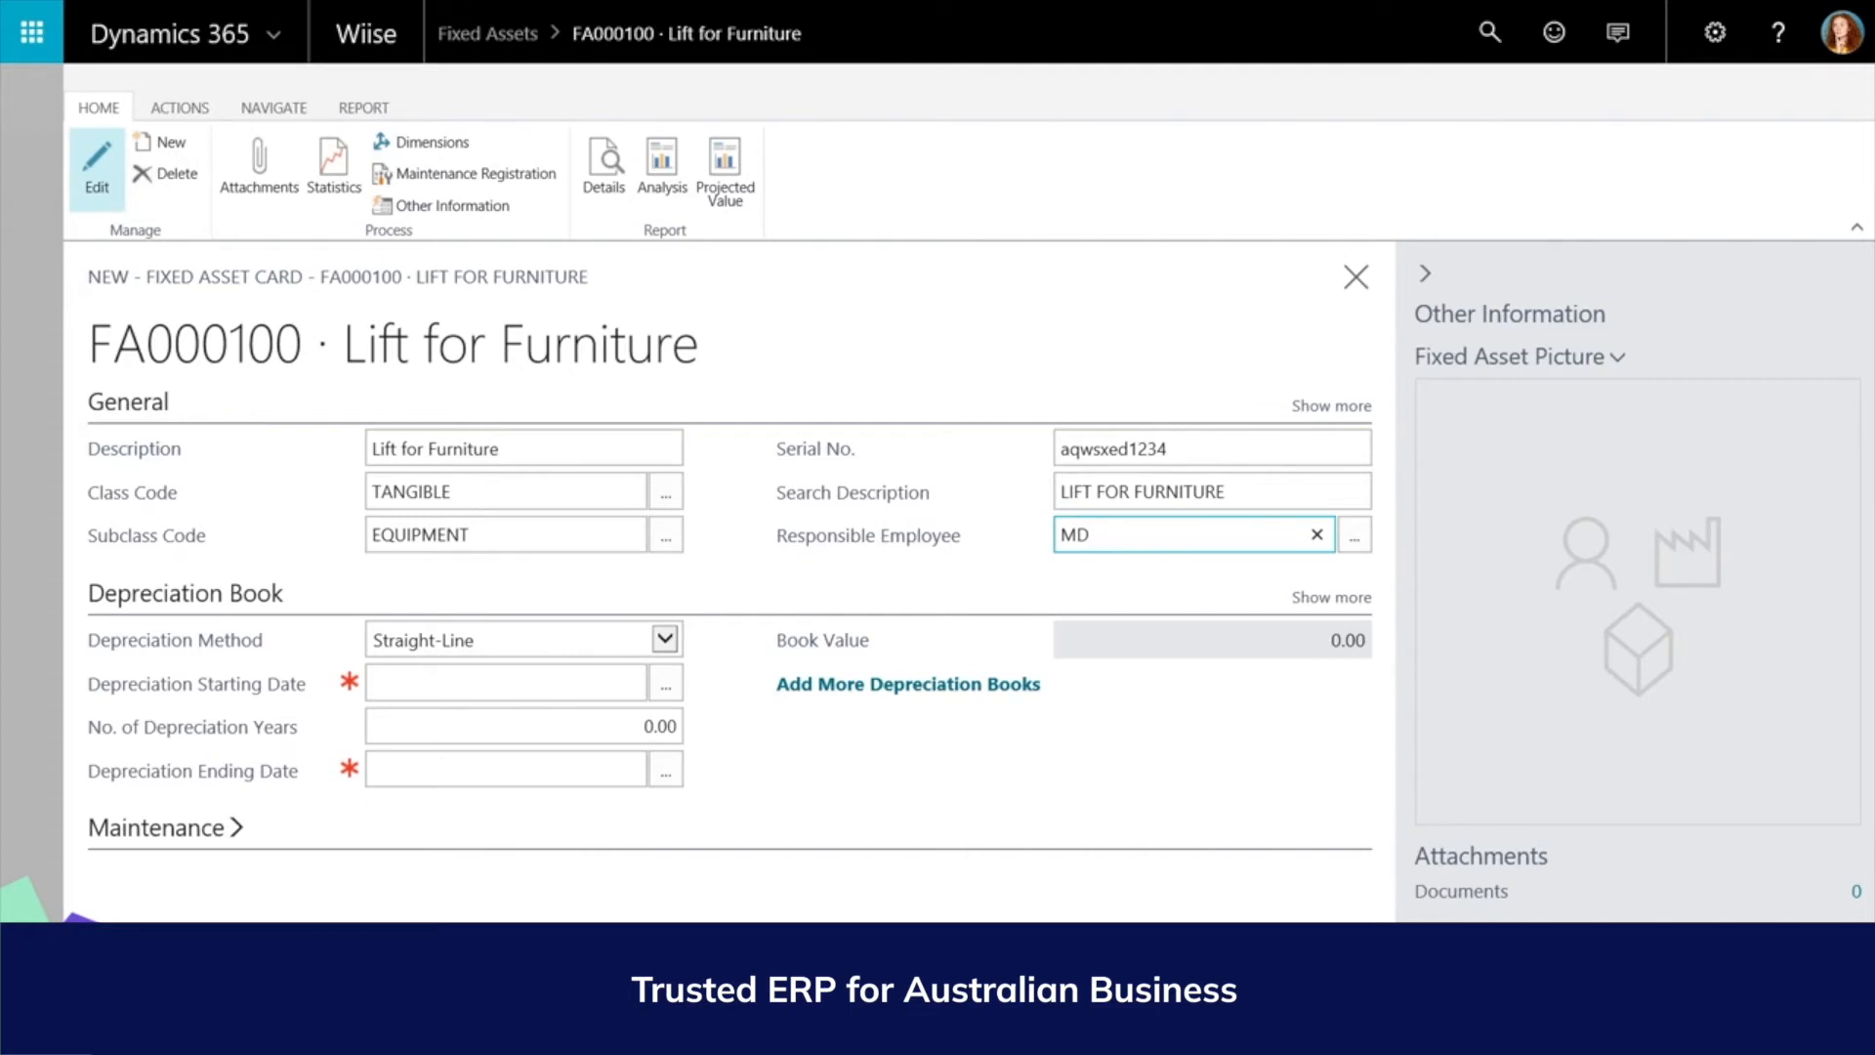
- Set the depreciation starting date to 14/11/2018 and the number of depreciation years to 5
{"action": "left_click", "coordinate": [506, 683]}
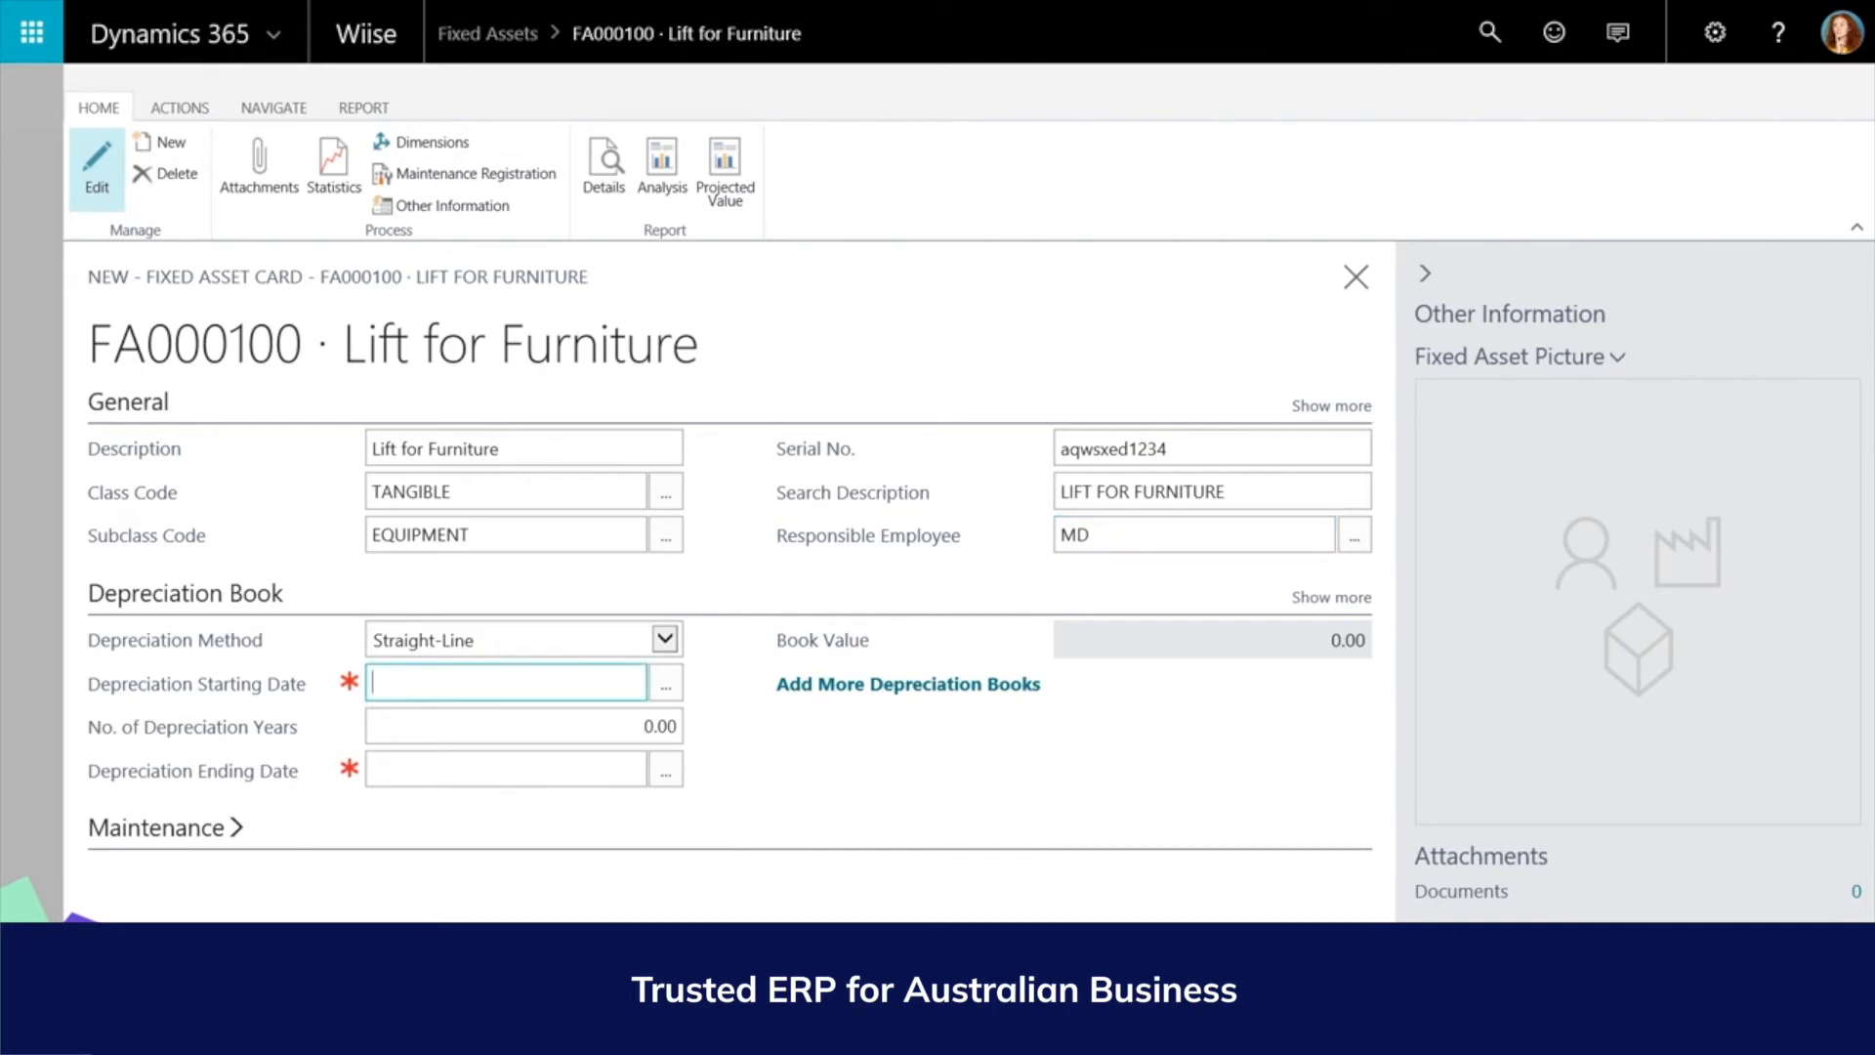
{"action": "left_click", "coordinate": [535, 674]}
{"action": "type", "text": "w"}
{"action": "key", "text": "Tab"}
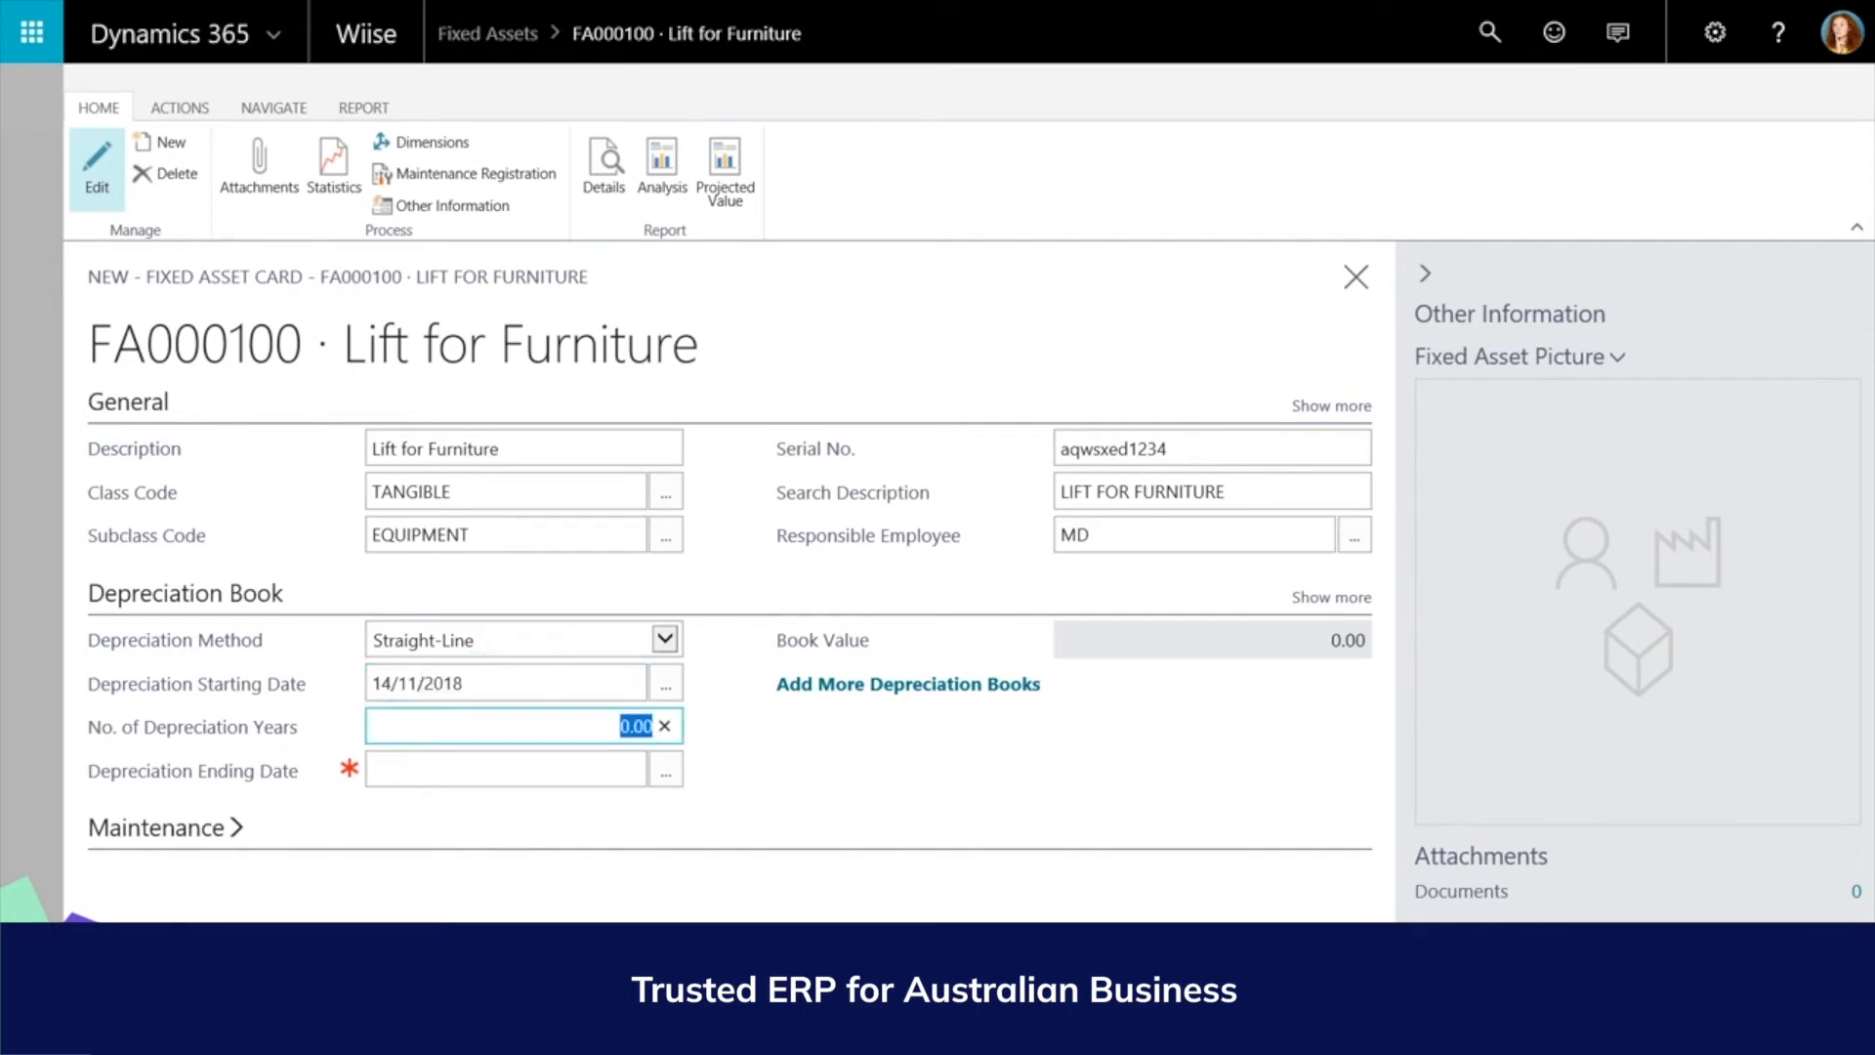
{"action": "type", "text": "5"}
{"action": "key", "text": "Tab"}
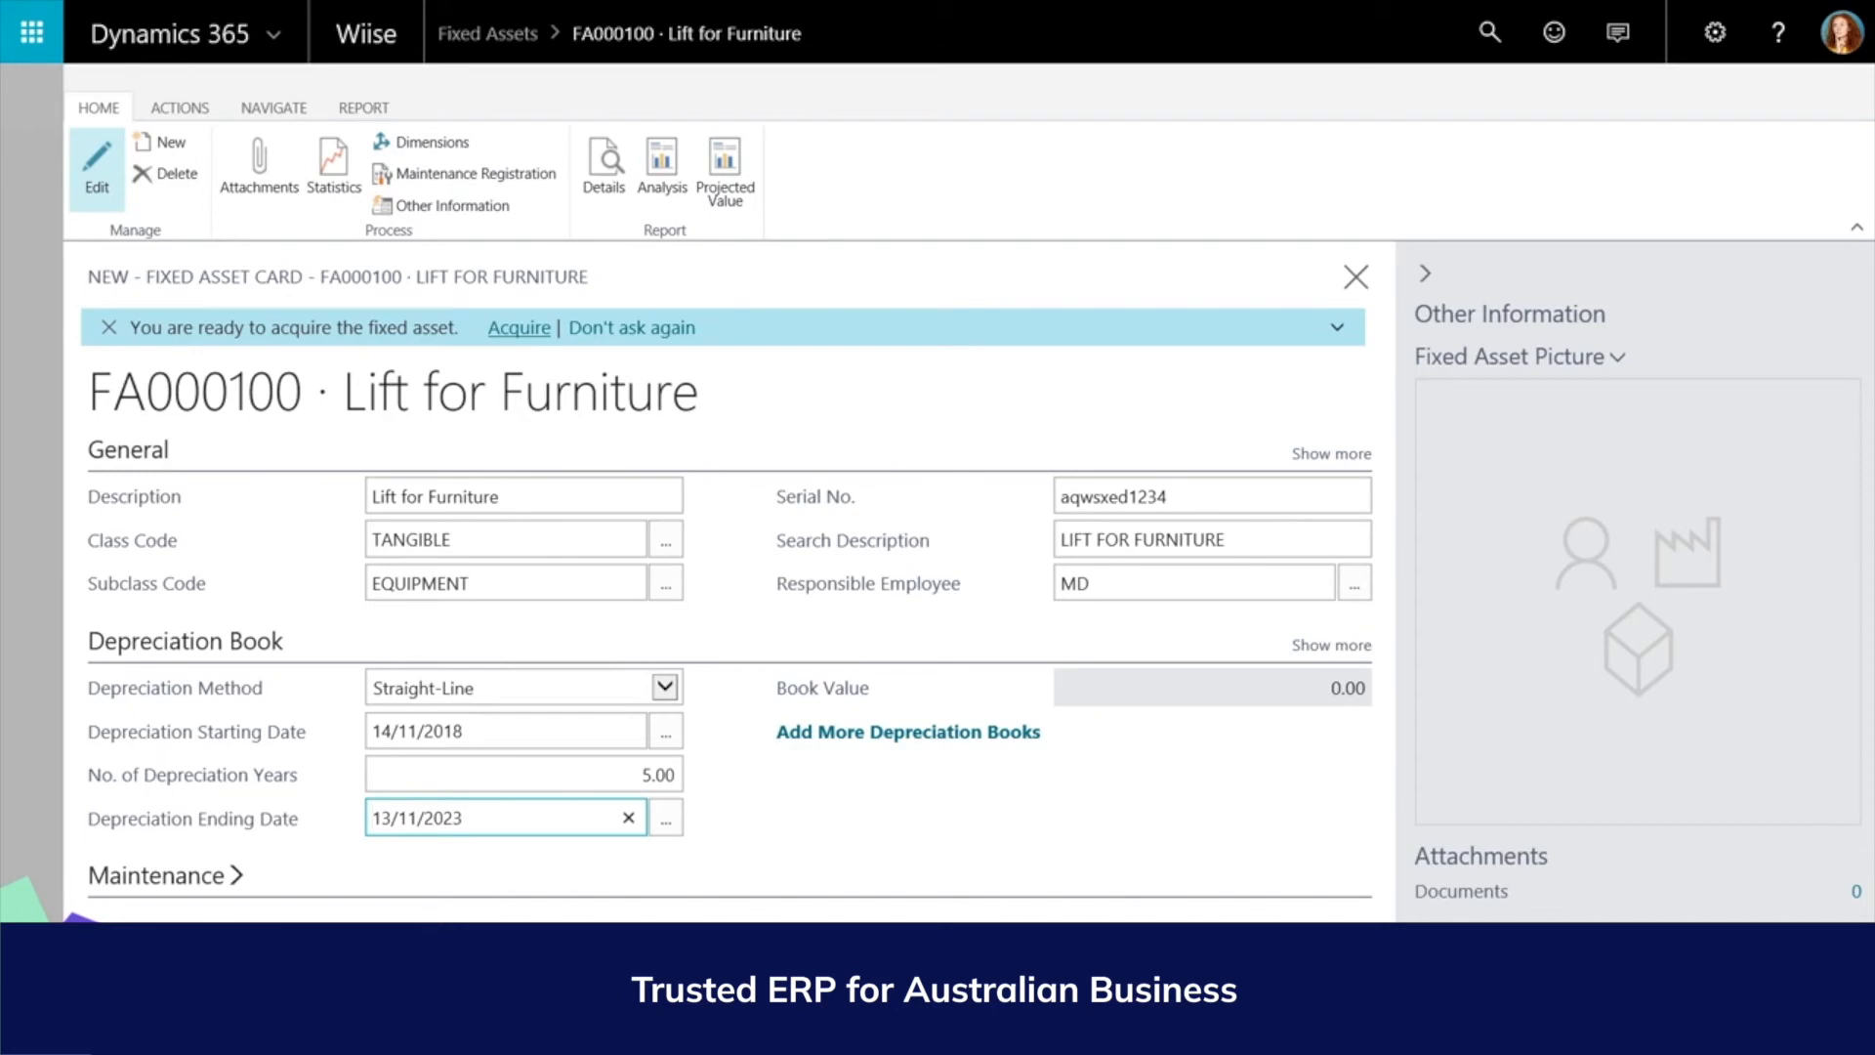
- Start the assisted acquisition of the asset and set the acquisition cost including GST to 12,000, keeping the proposed acquisition date
{"action": "left_click", "coordinate": [519, 328]}
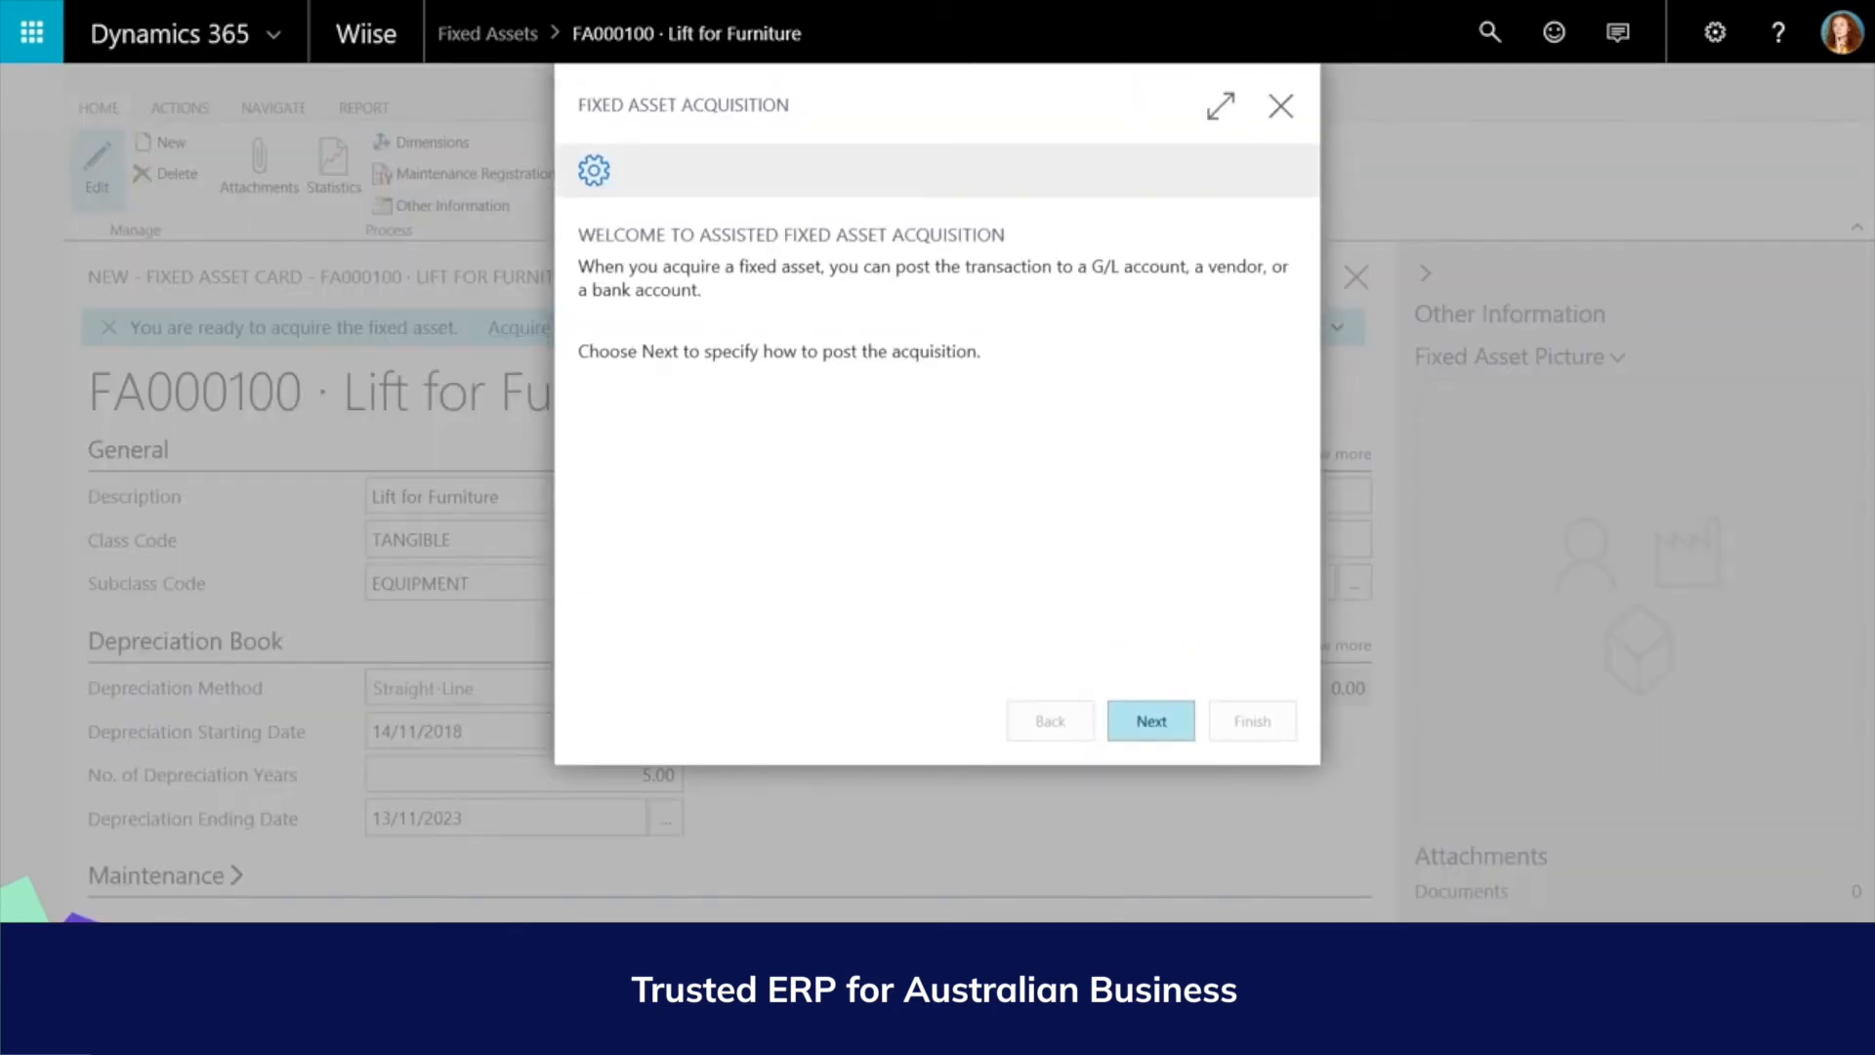
{"action": "left_click", "coordinate": [1188, 715]}
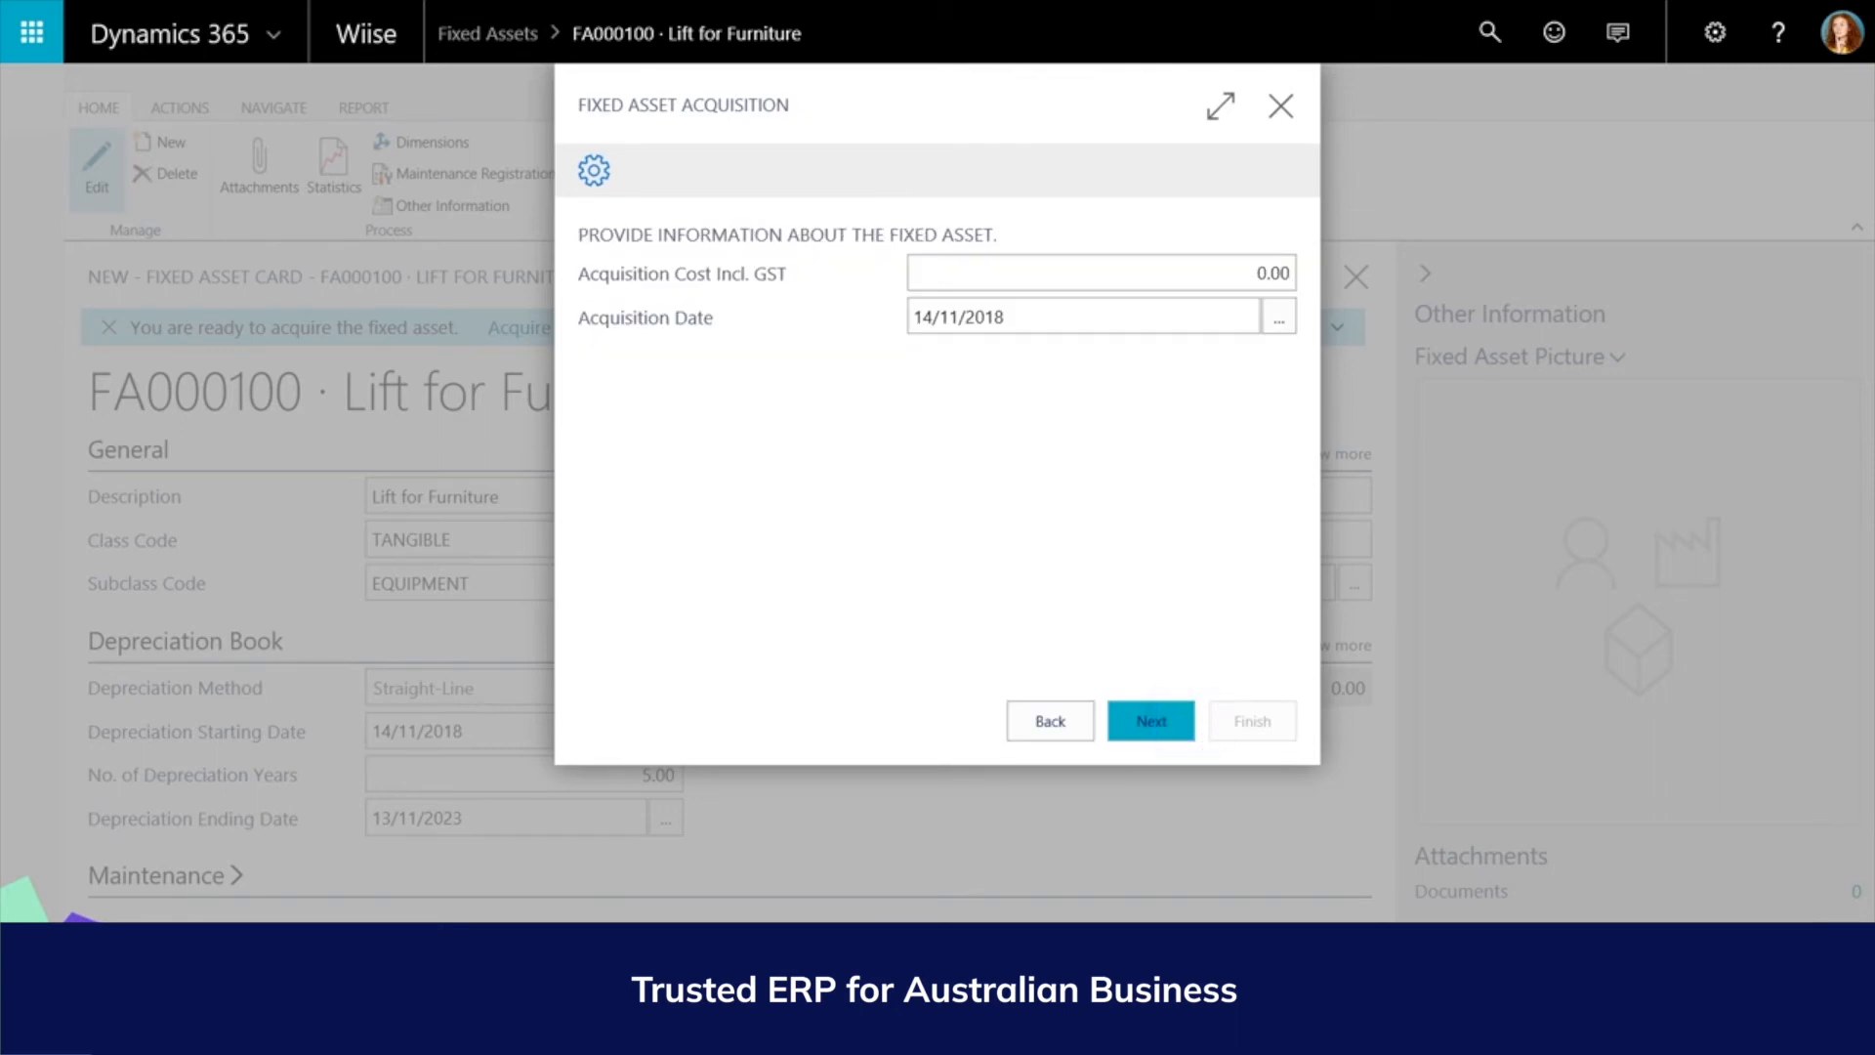
{"action": "left_click", "coordinate": [1211, 270]}
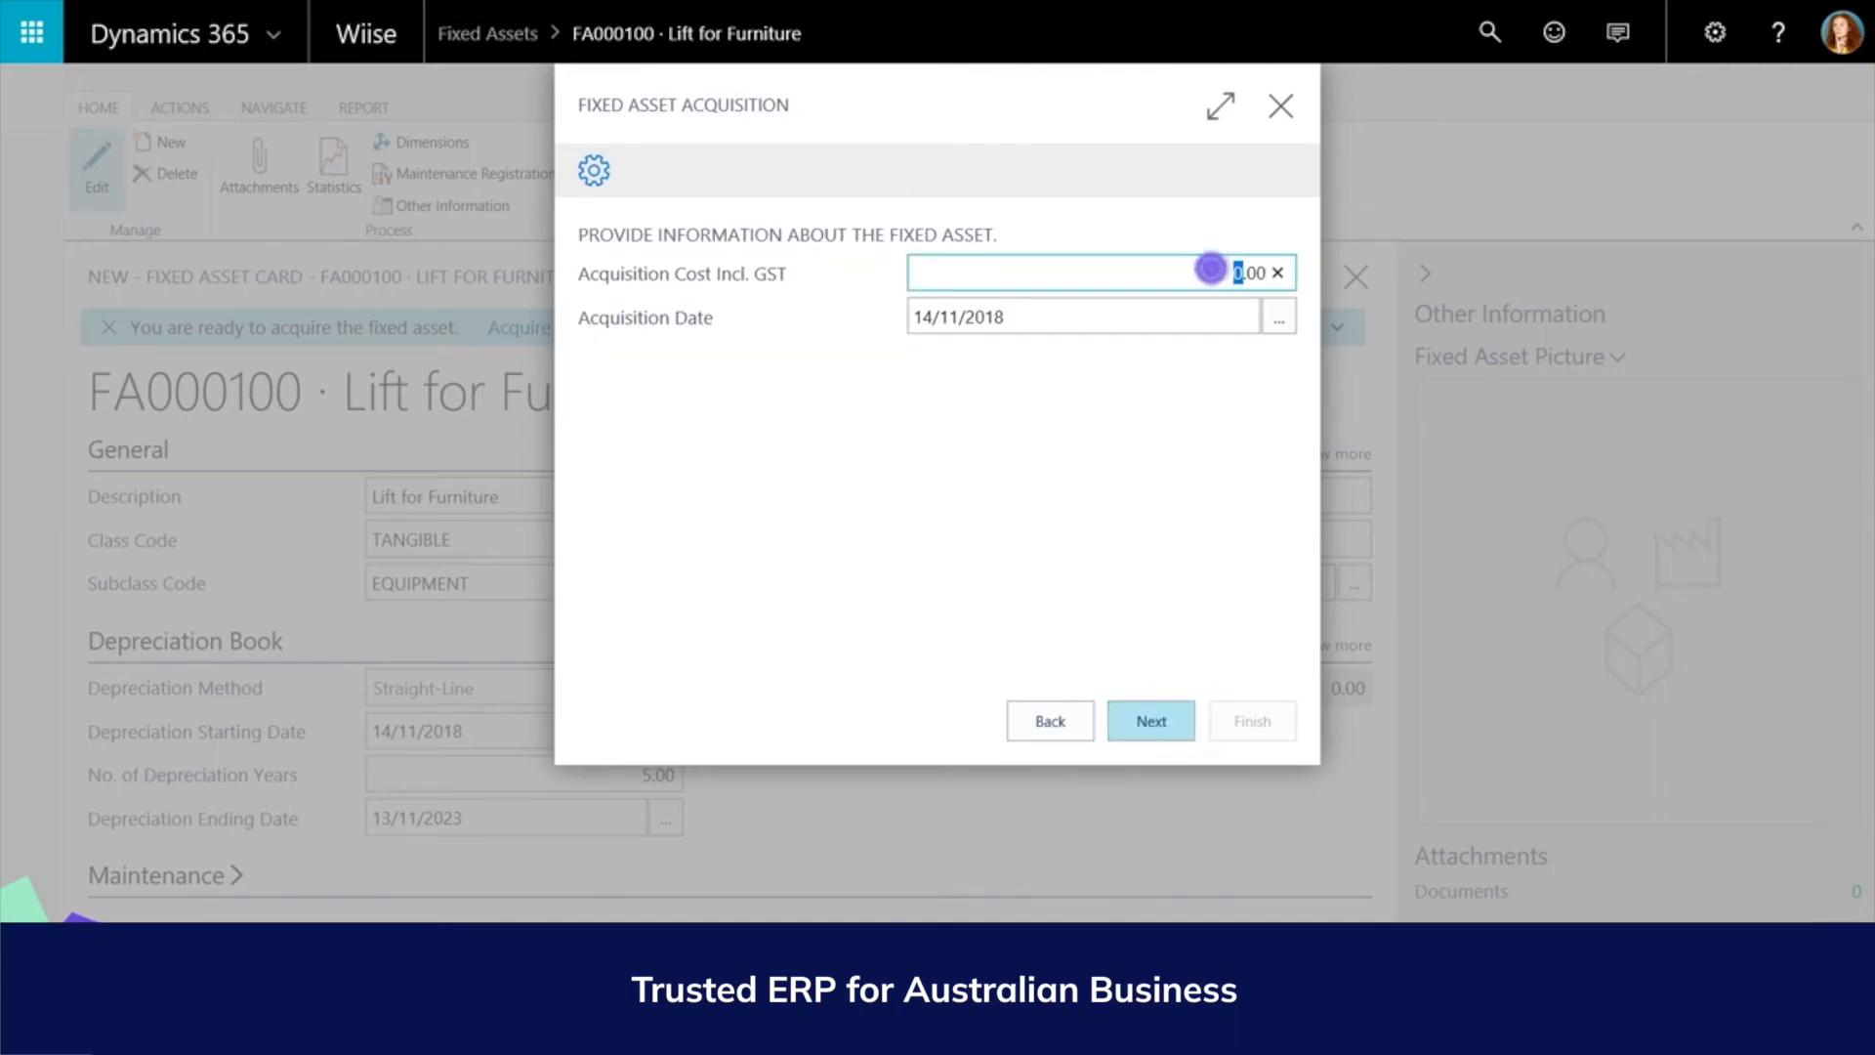
{"action": "type", "text": "12000"}
{"action": "key", "text": "Tab"}
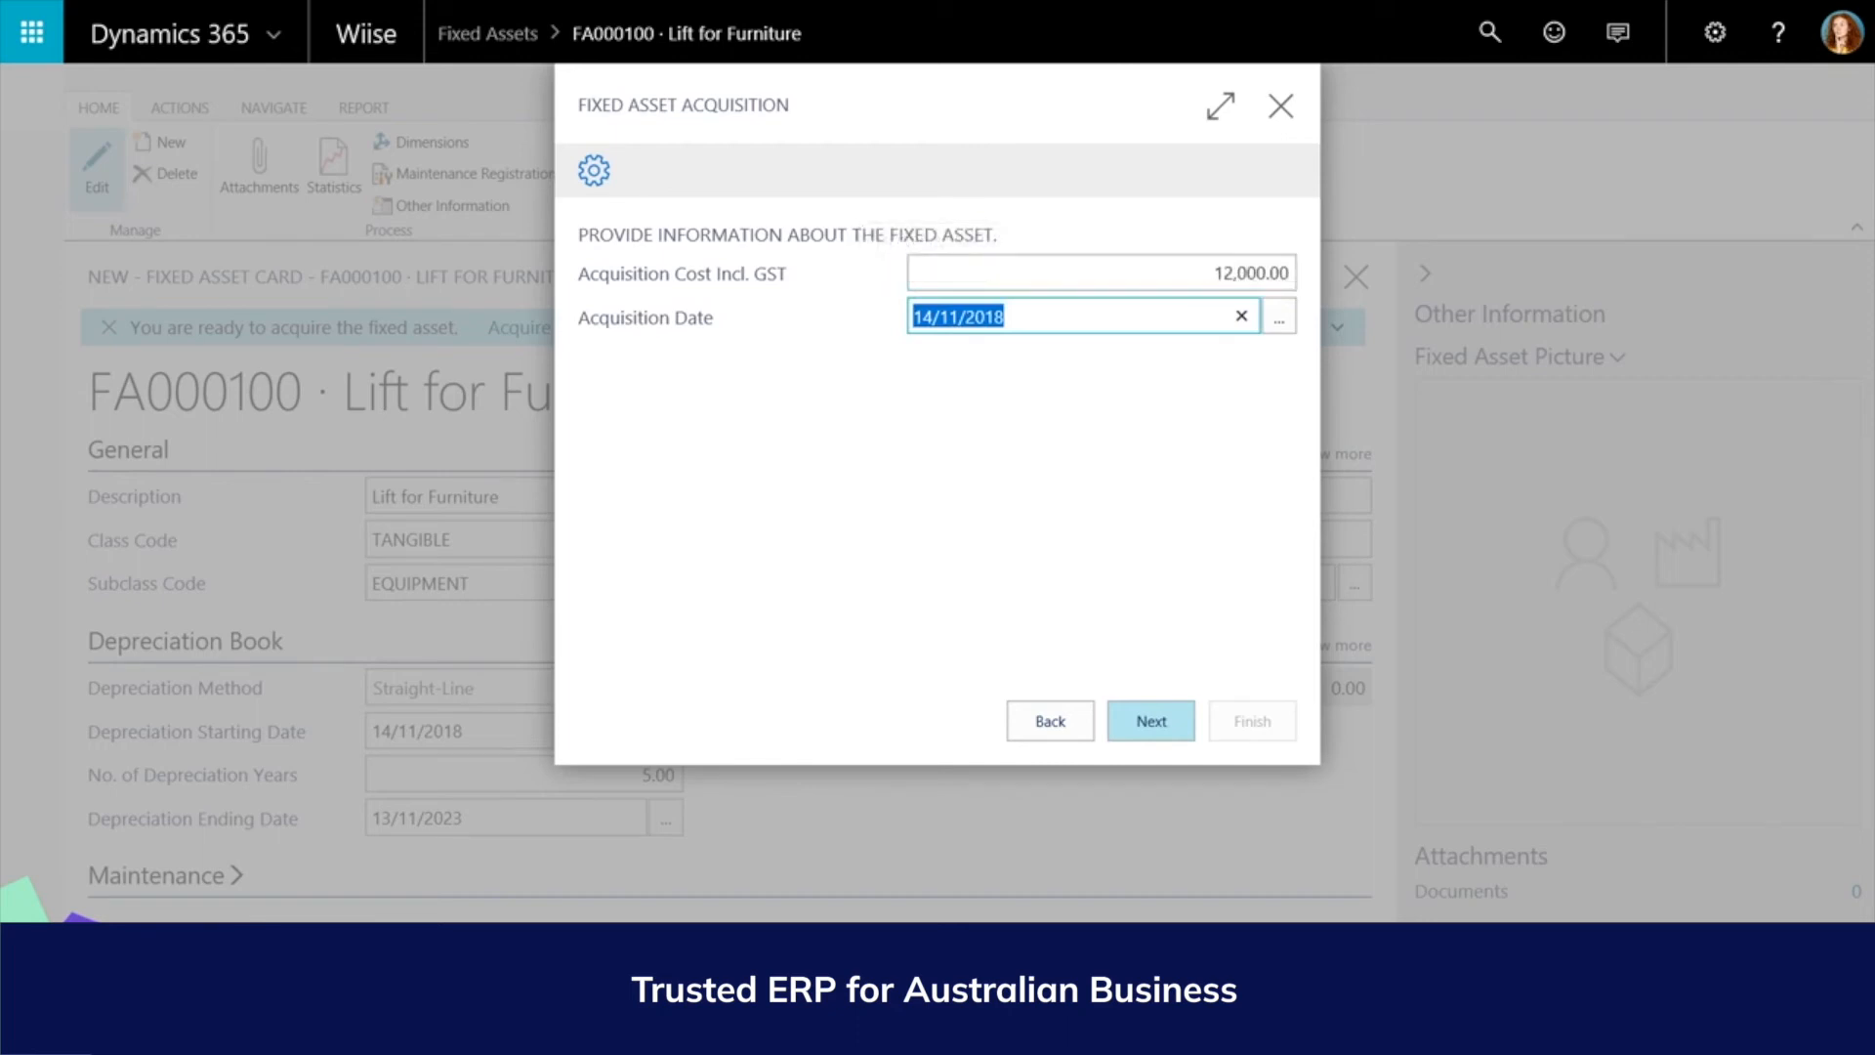
{"action": "left_click", "coordinate": [1152, 722]}
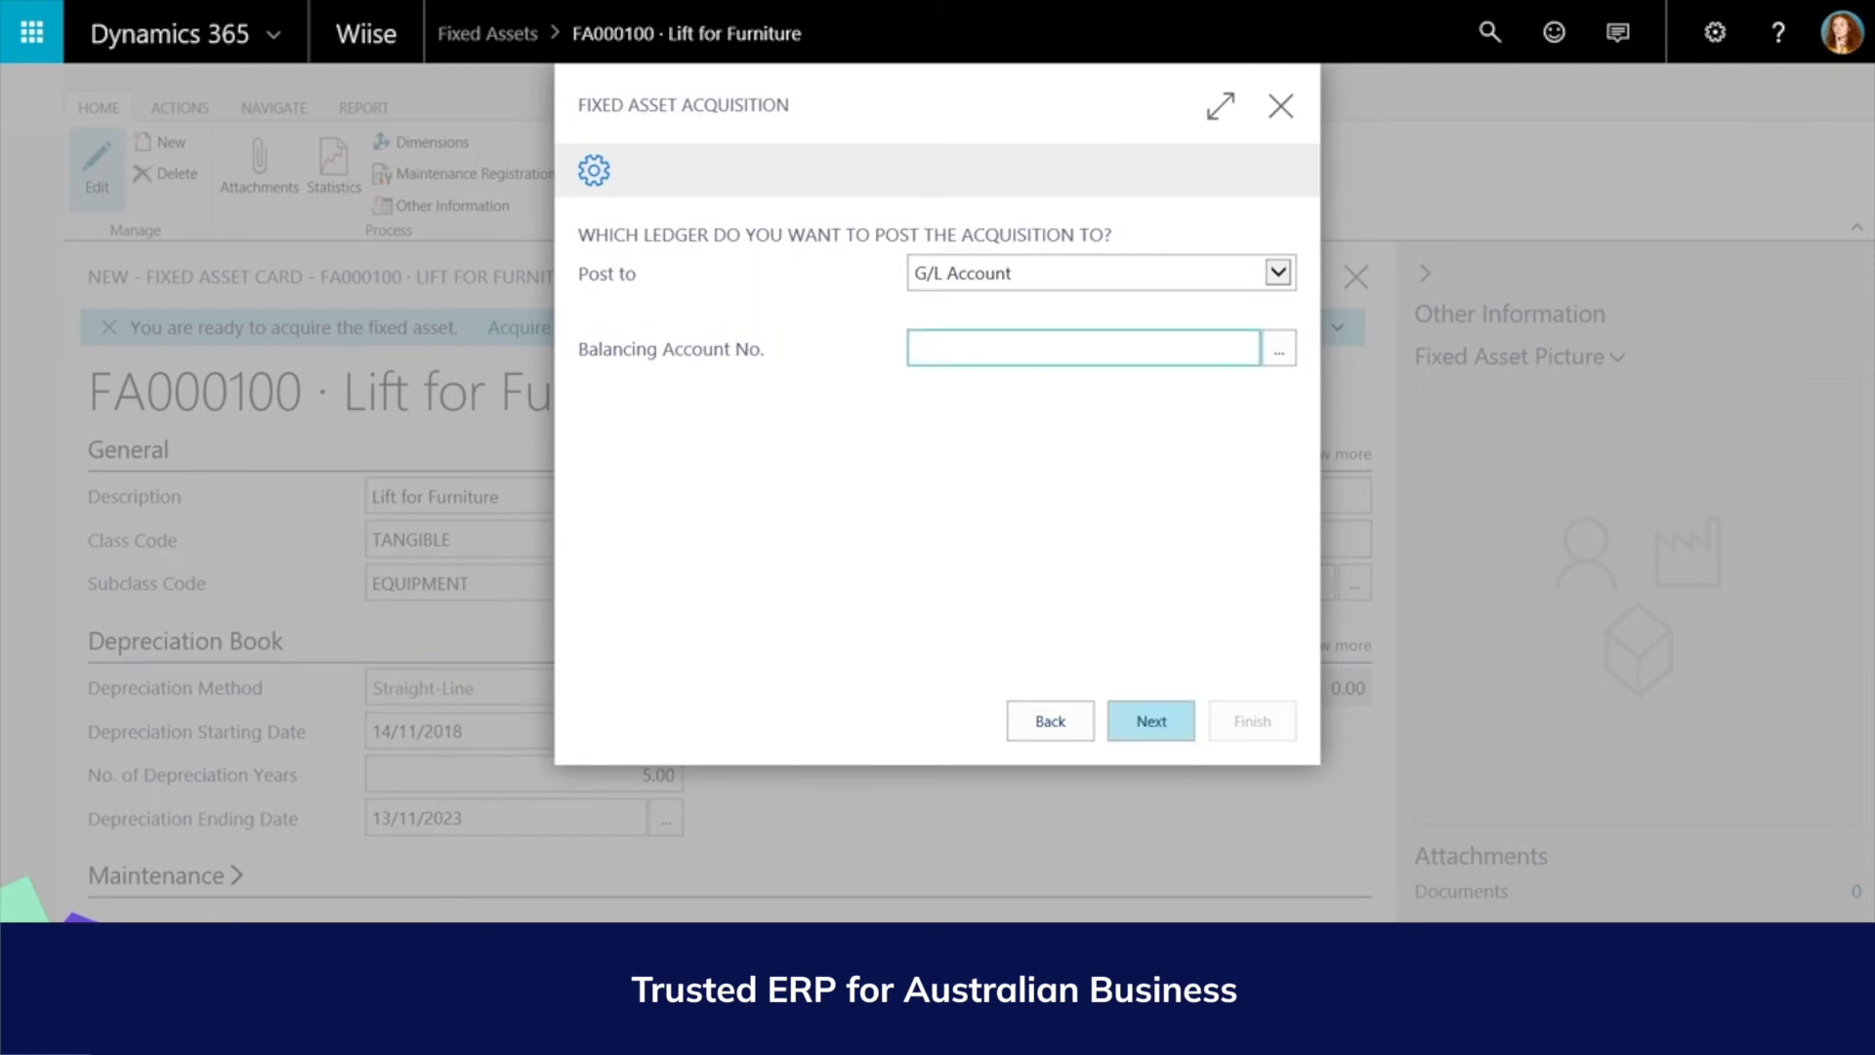
- Post the acquisition to a G/L account, choosing "Increases during the Year" as the balancing account
{"action": "left_click", "coordinate": [1276, 346]}
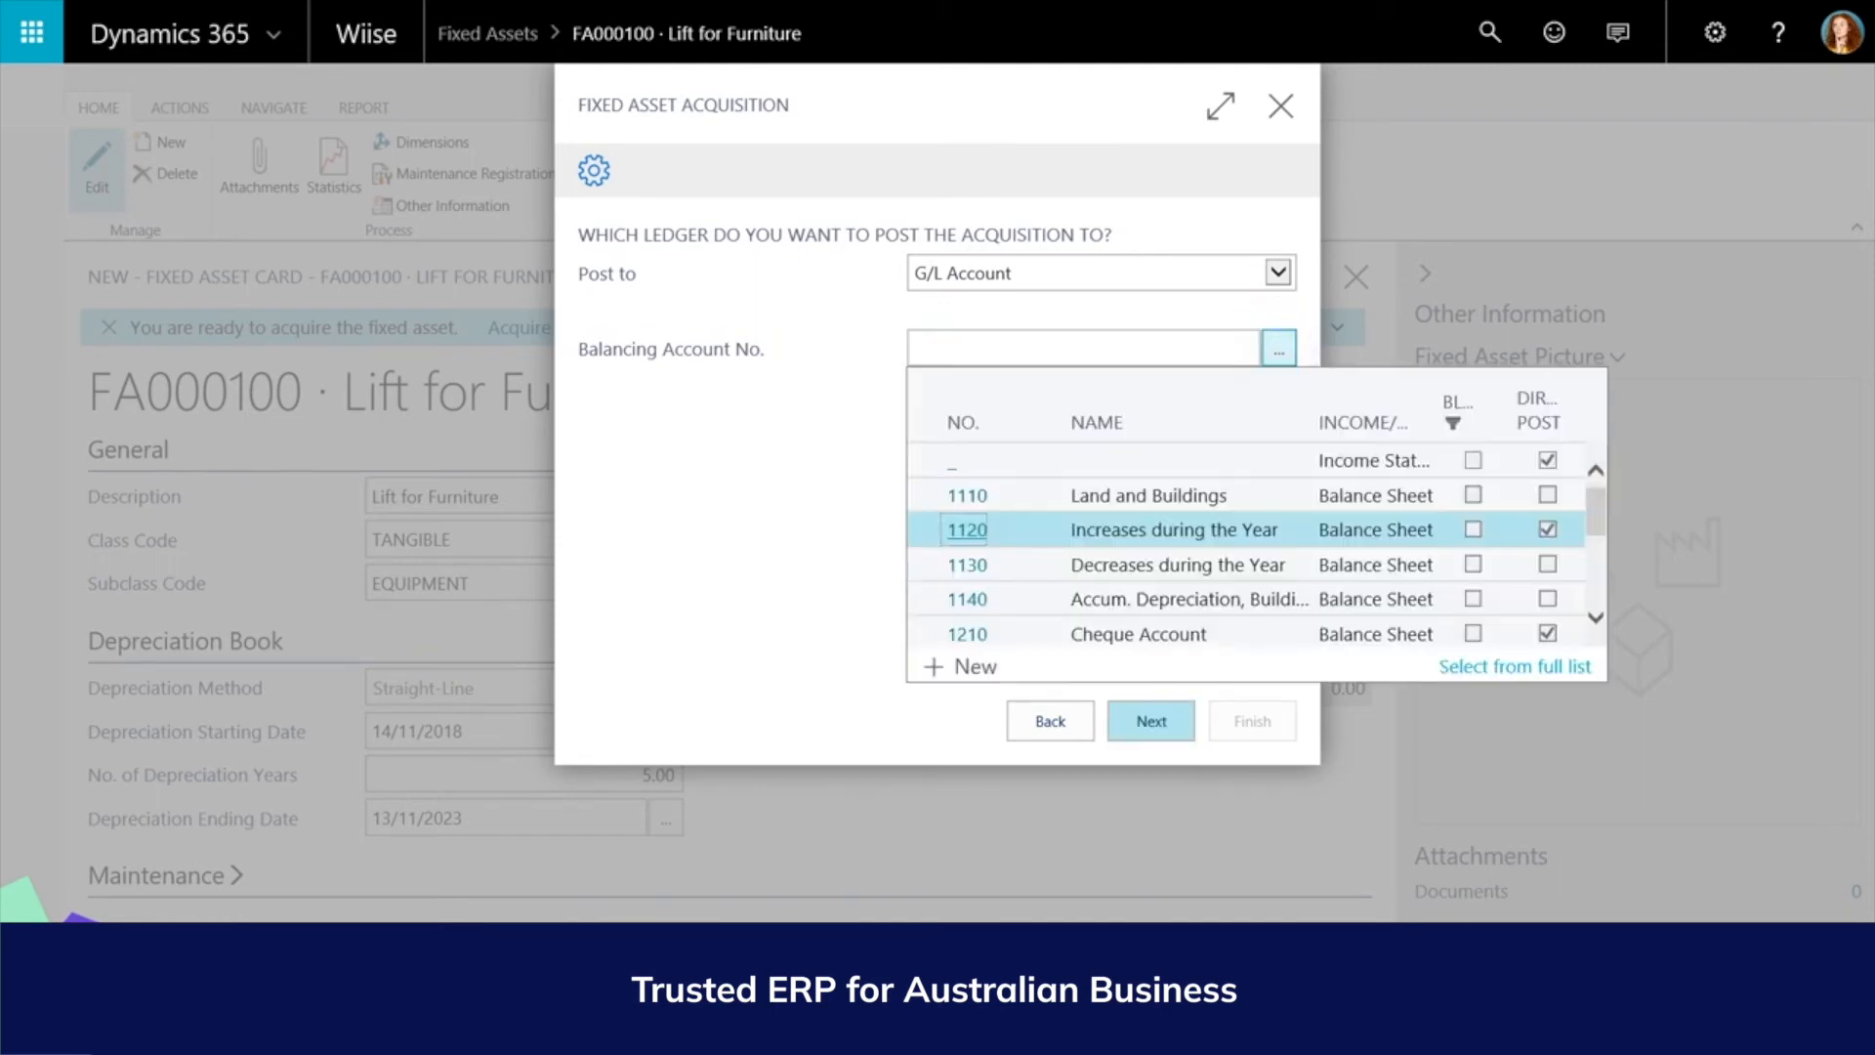
{"action": "left_click", "coordinate": [967, 533]}
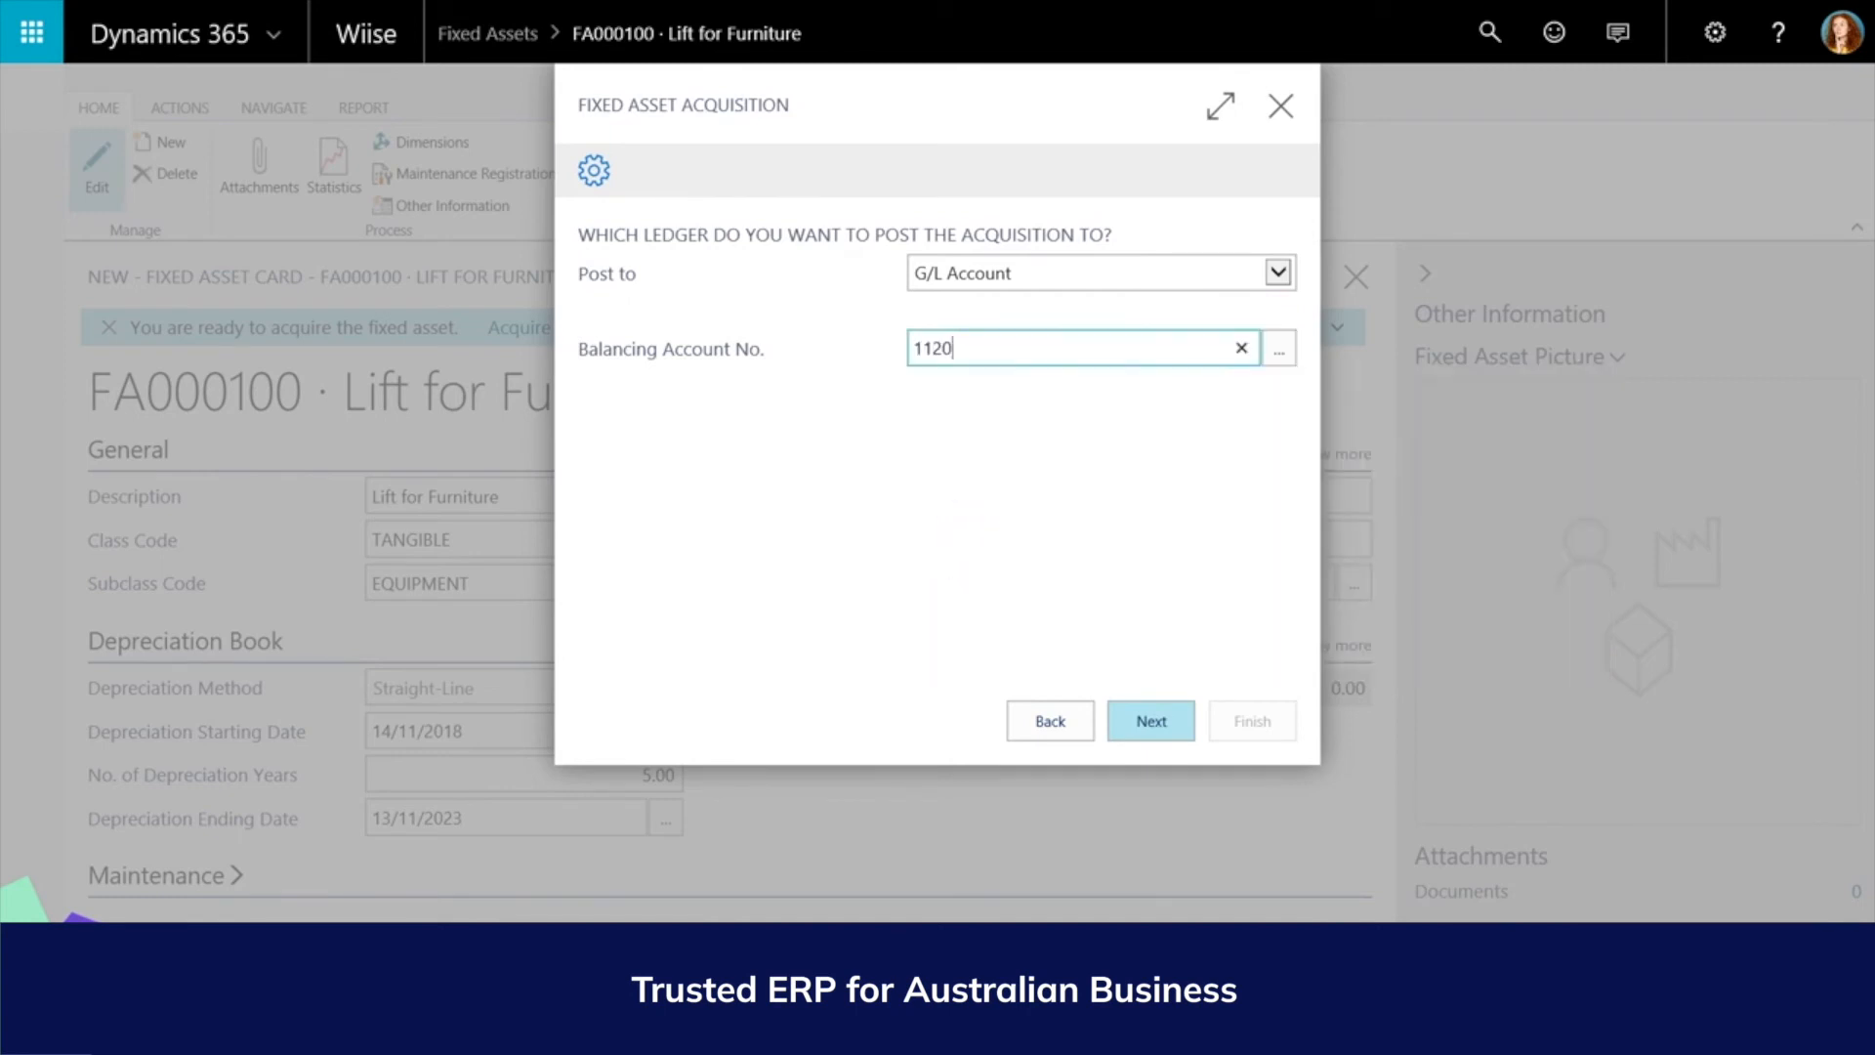
{"action": "left_click", "coordinate": [1265, 272]}
{"action": "left_click", "coordinate": [1265, 272]}
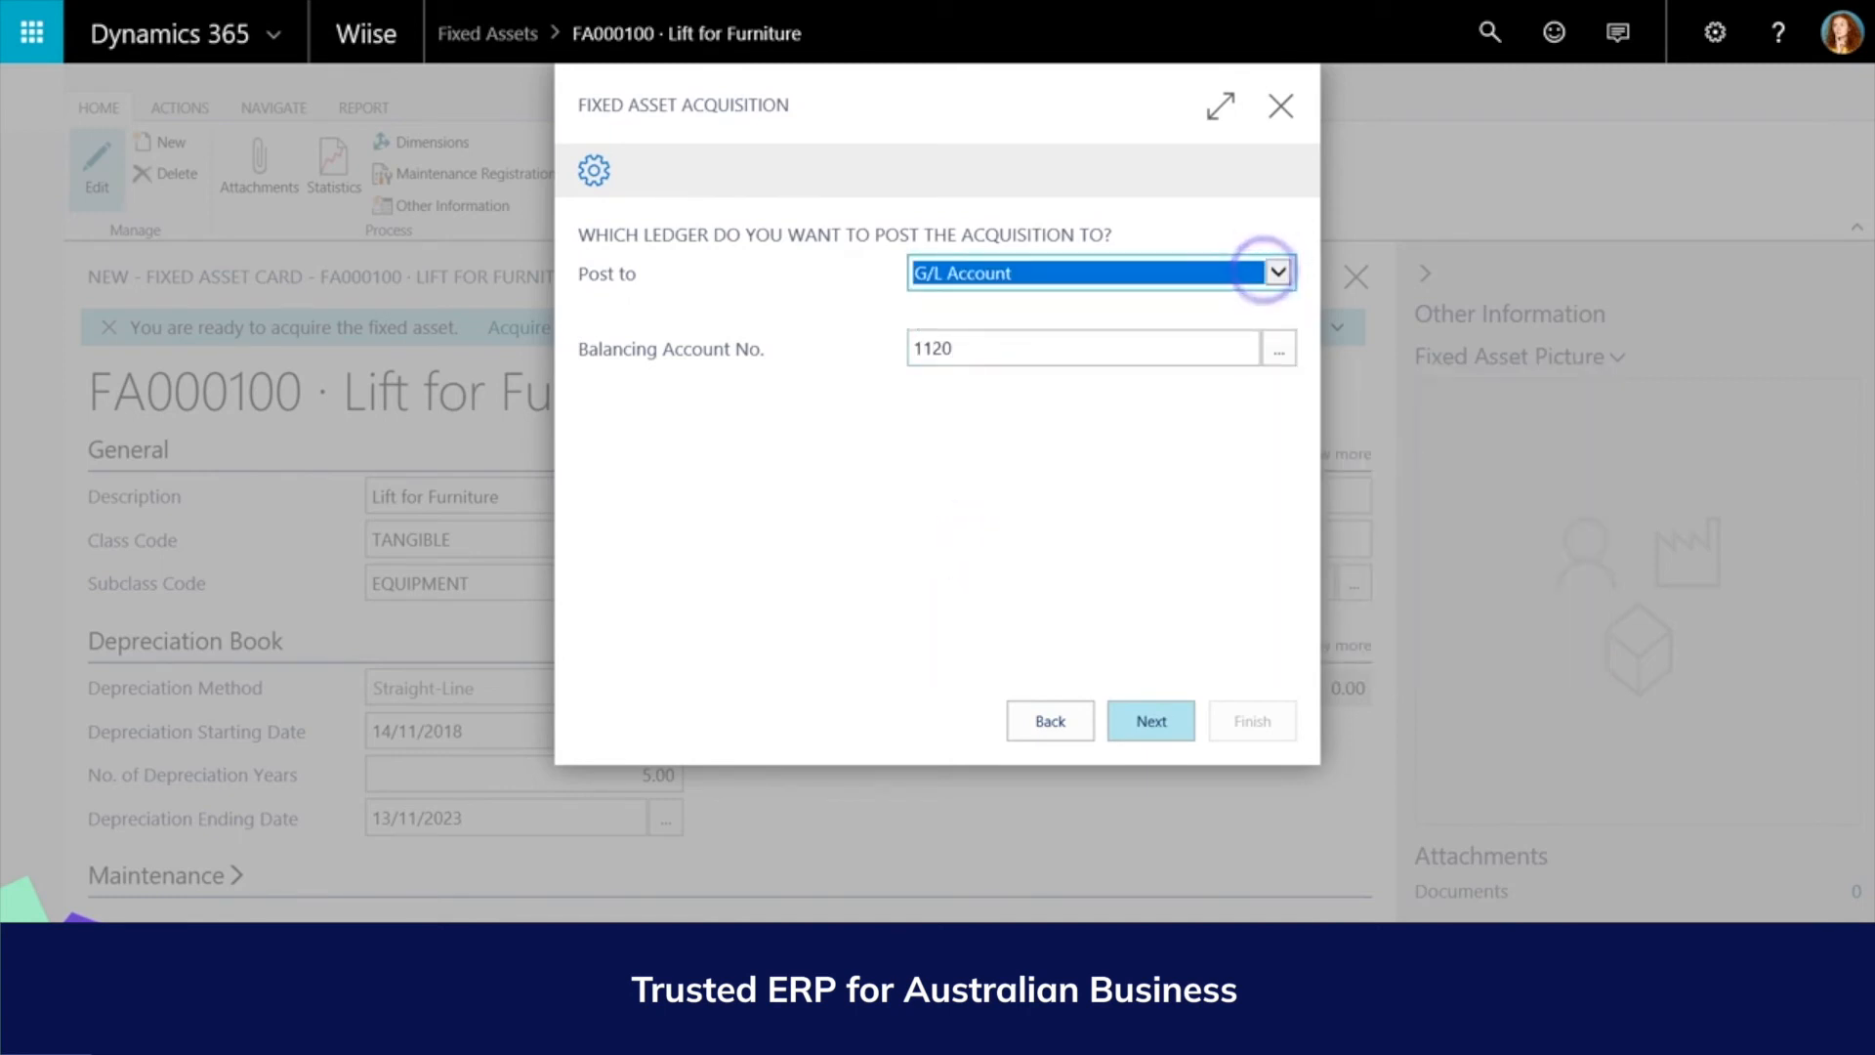
{"action": "left_click", "coordinate": [1138, 730]}
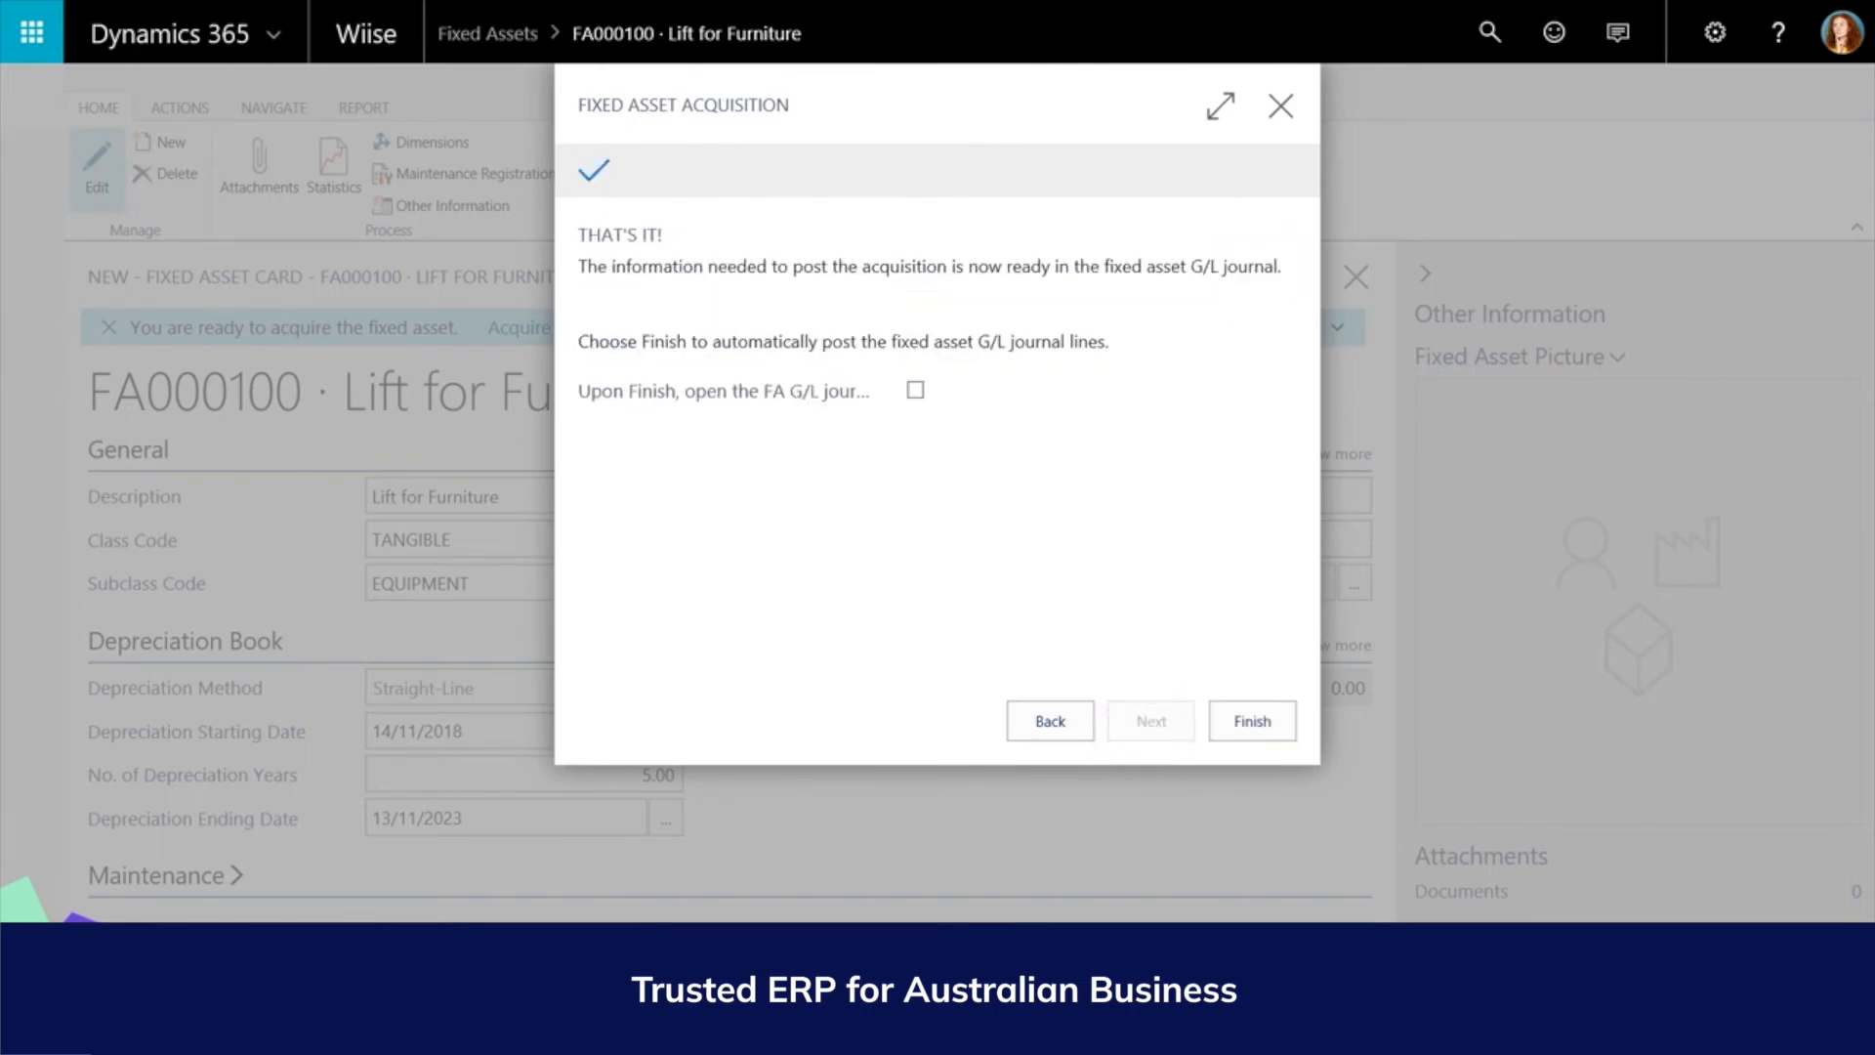
- Finish the acquisition with the option to open the FA G/L journal, and post the journal lines
{"action": "left_click", "coordinate": [915, 390]}
{"action": "left_click", "coordinate": [1251, 722]}
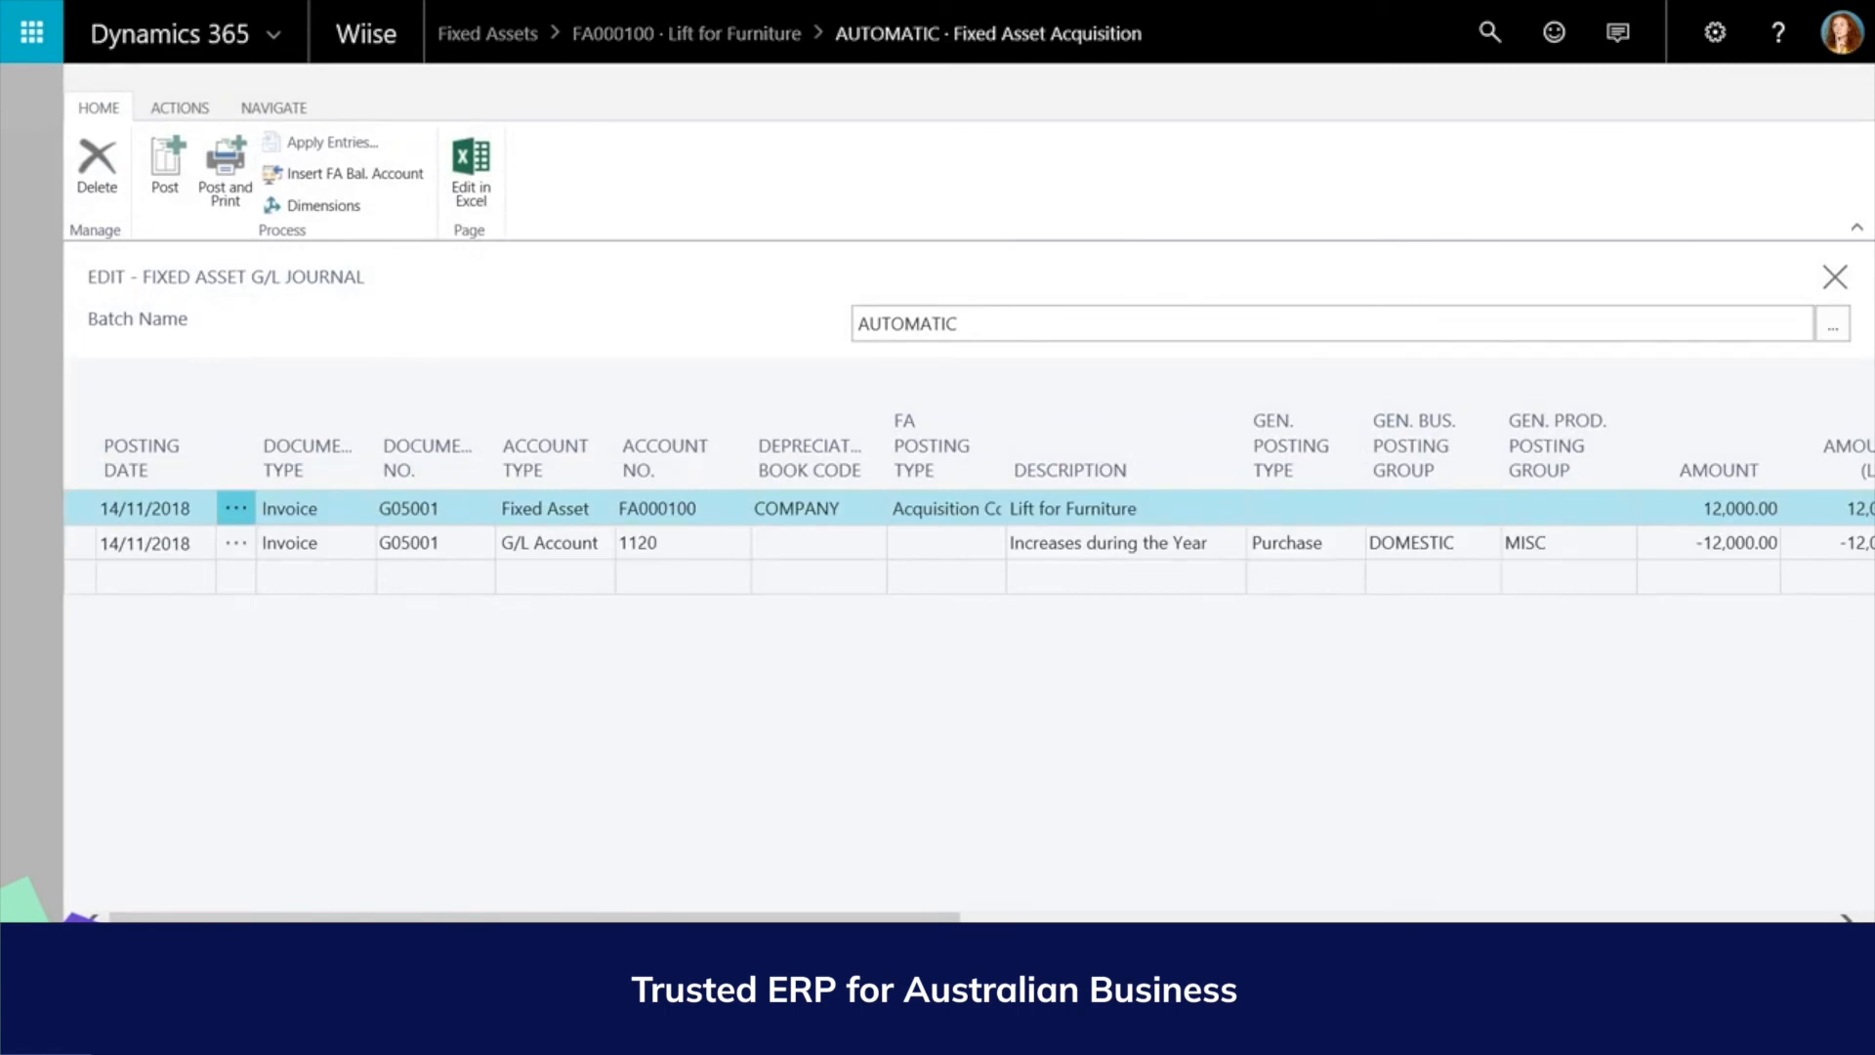
{"action": "left_click", "coordinate": [162, 165]}
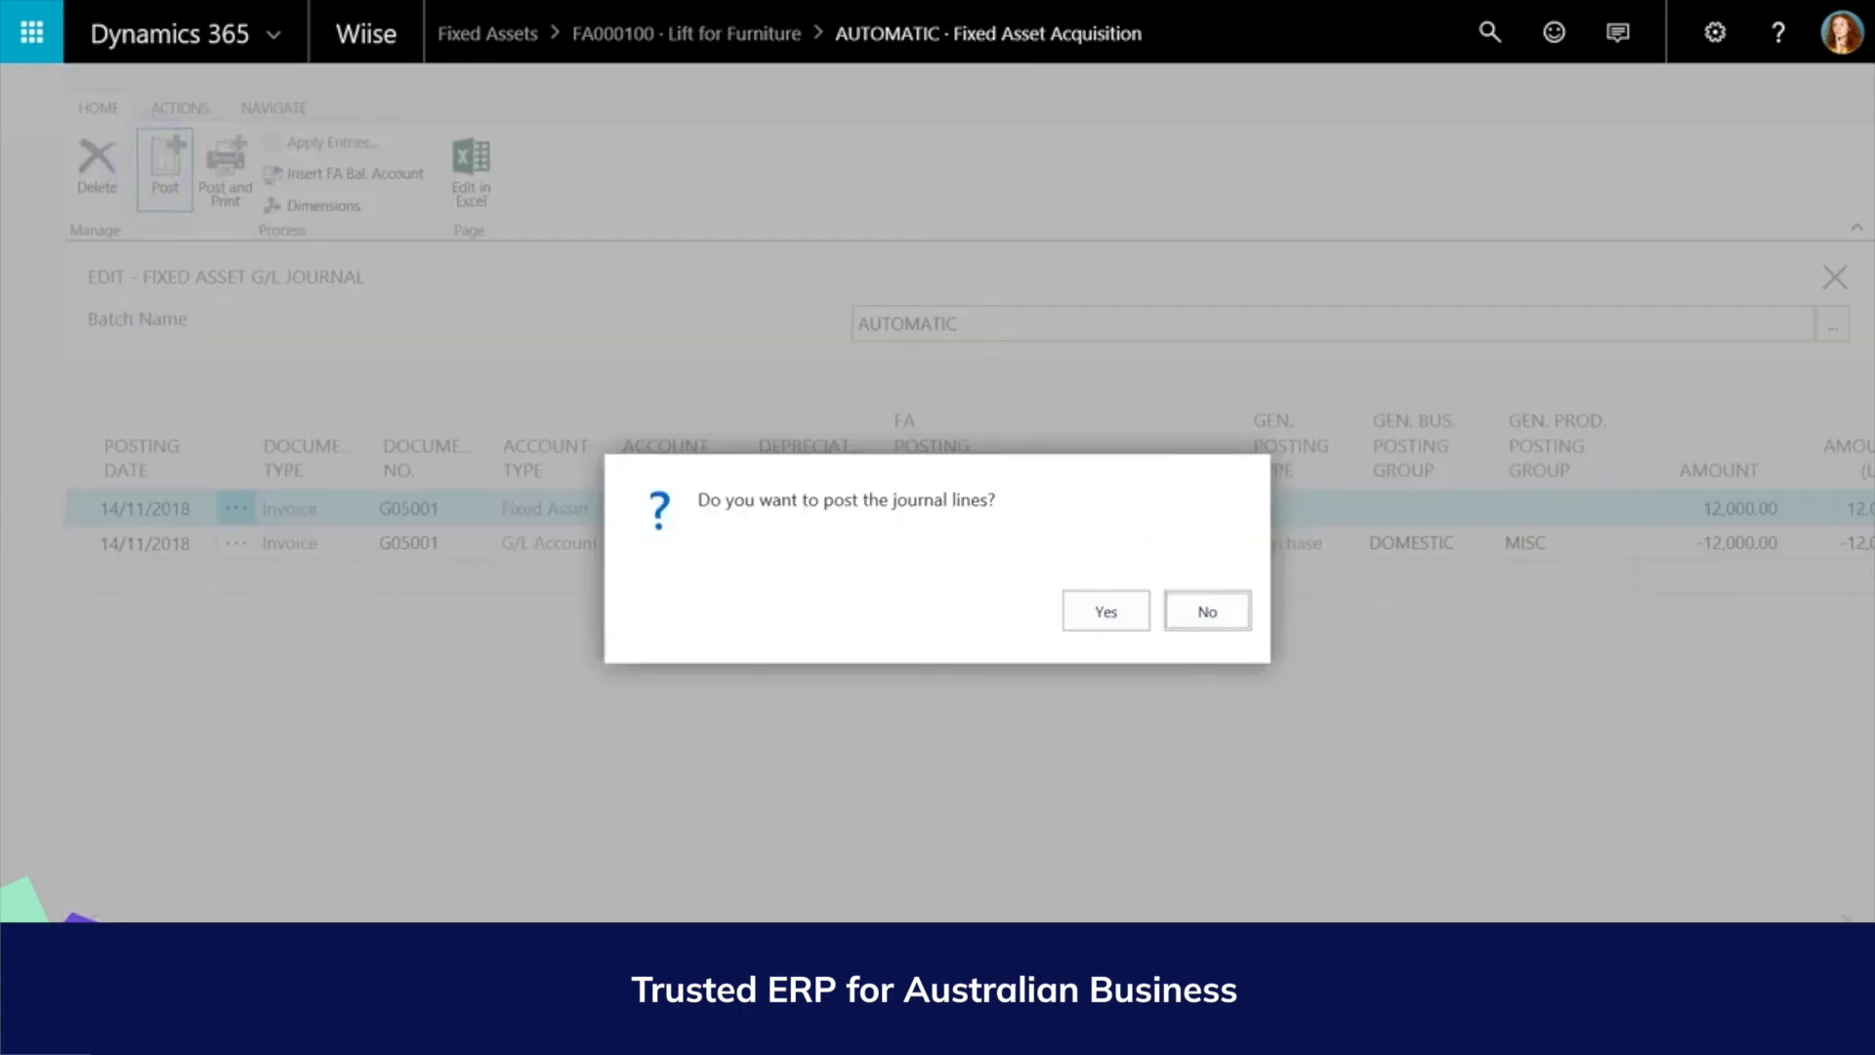
{"action": "left_click", "coordinate": [1111, 609]}
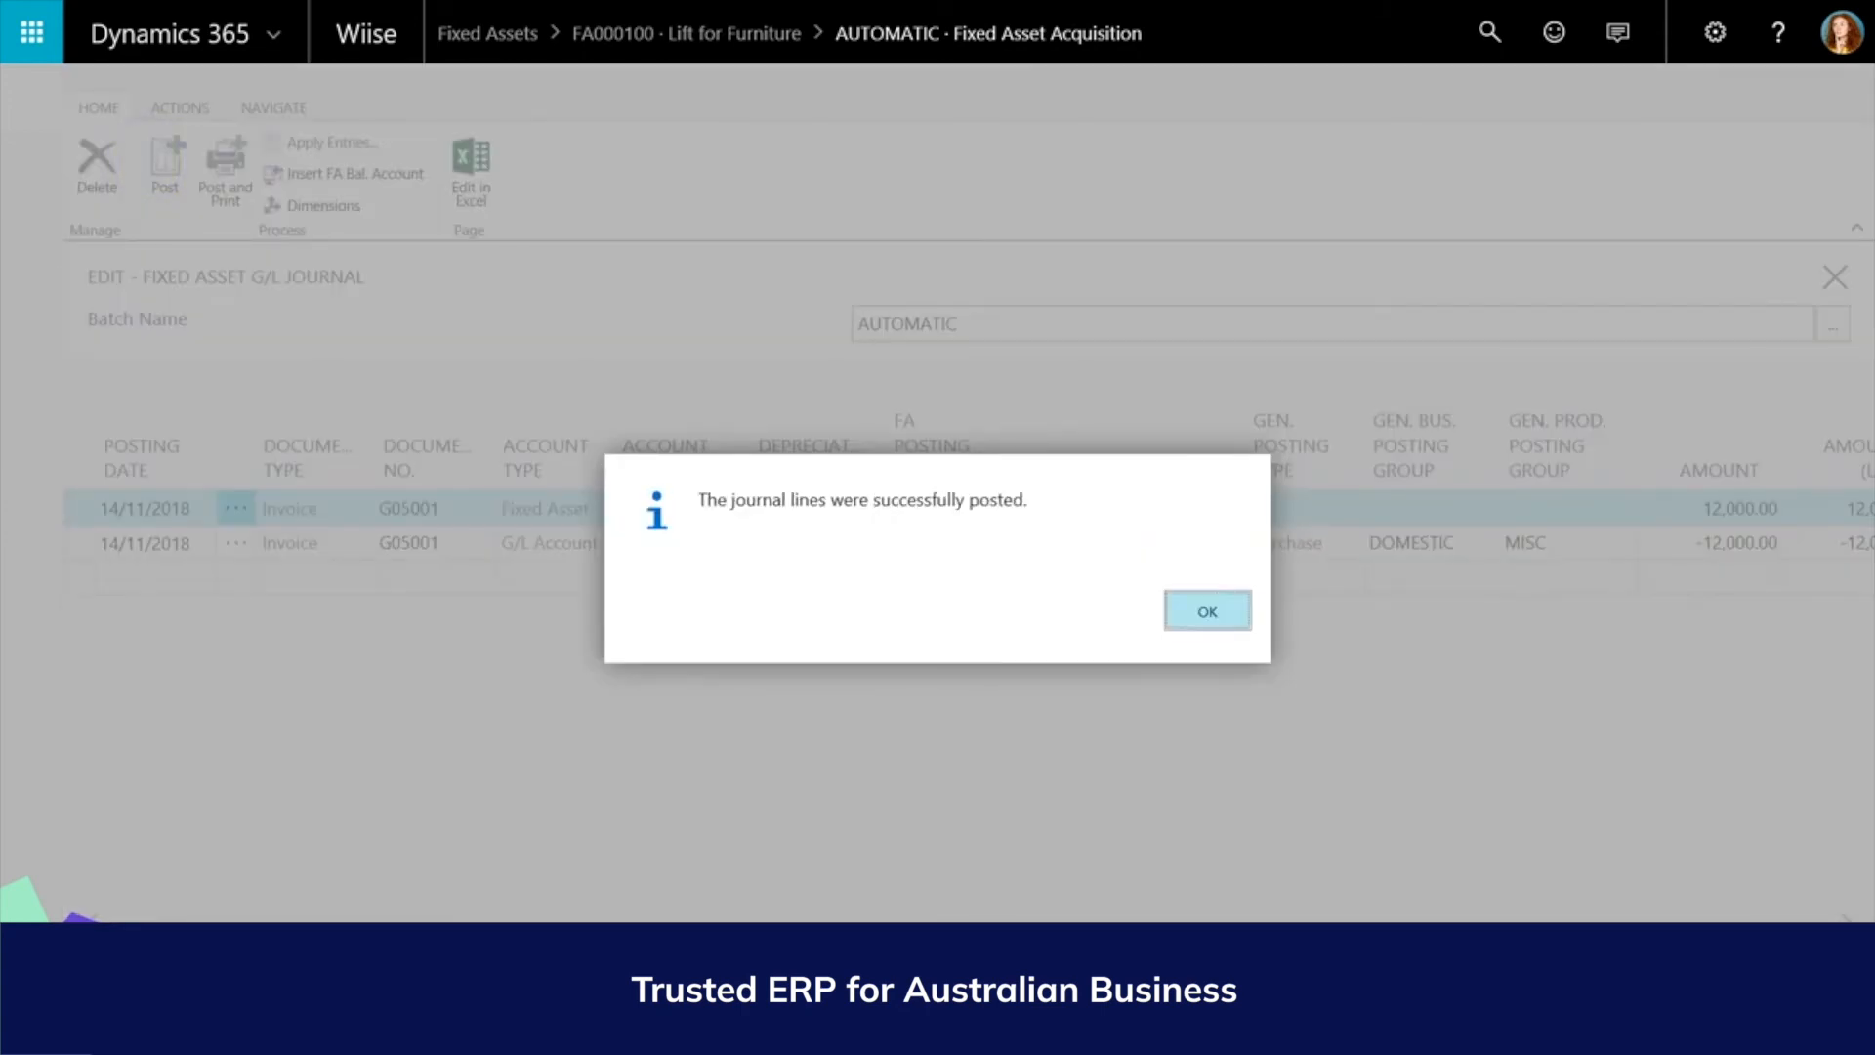
{"action": "left_click", "coordinate": [1189, 617]}
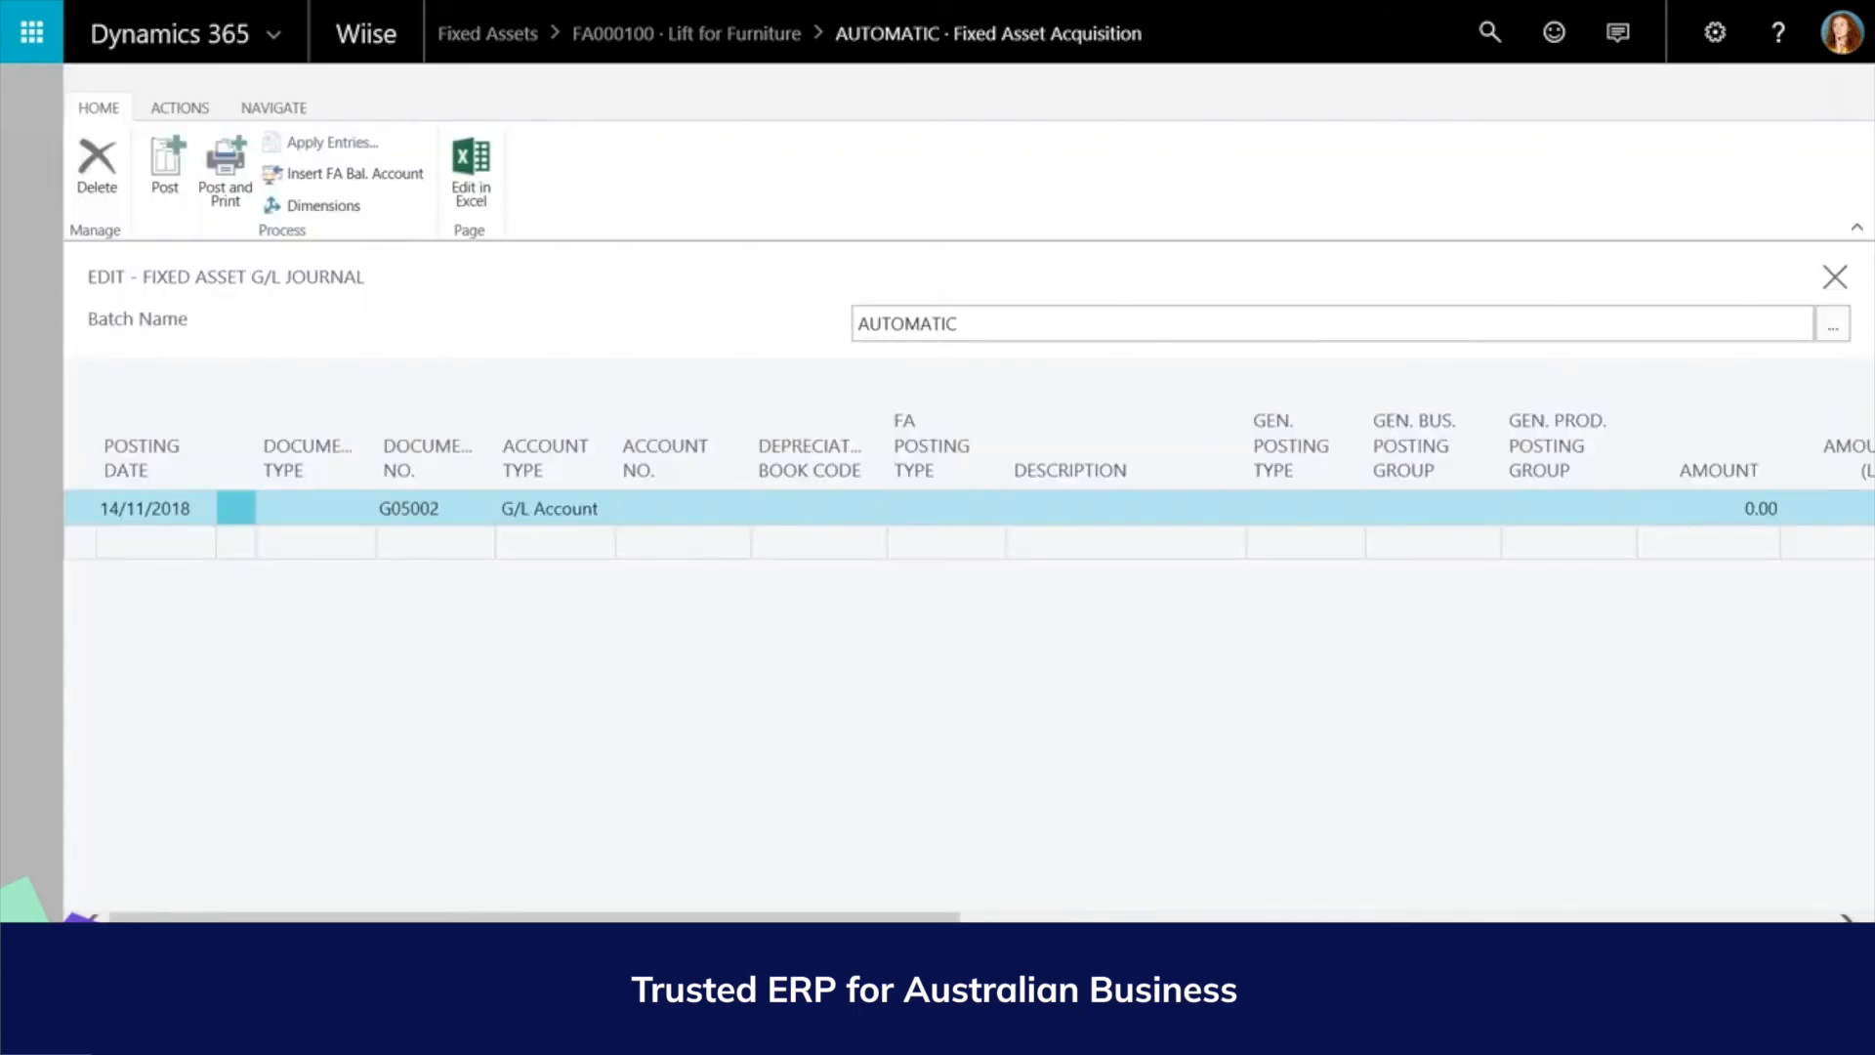
- Return to the Lift for Furniture asset card and open its lines for adding more depreciation books
{"action": "left_click", "coordinate": [39, 606]}
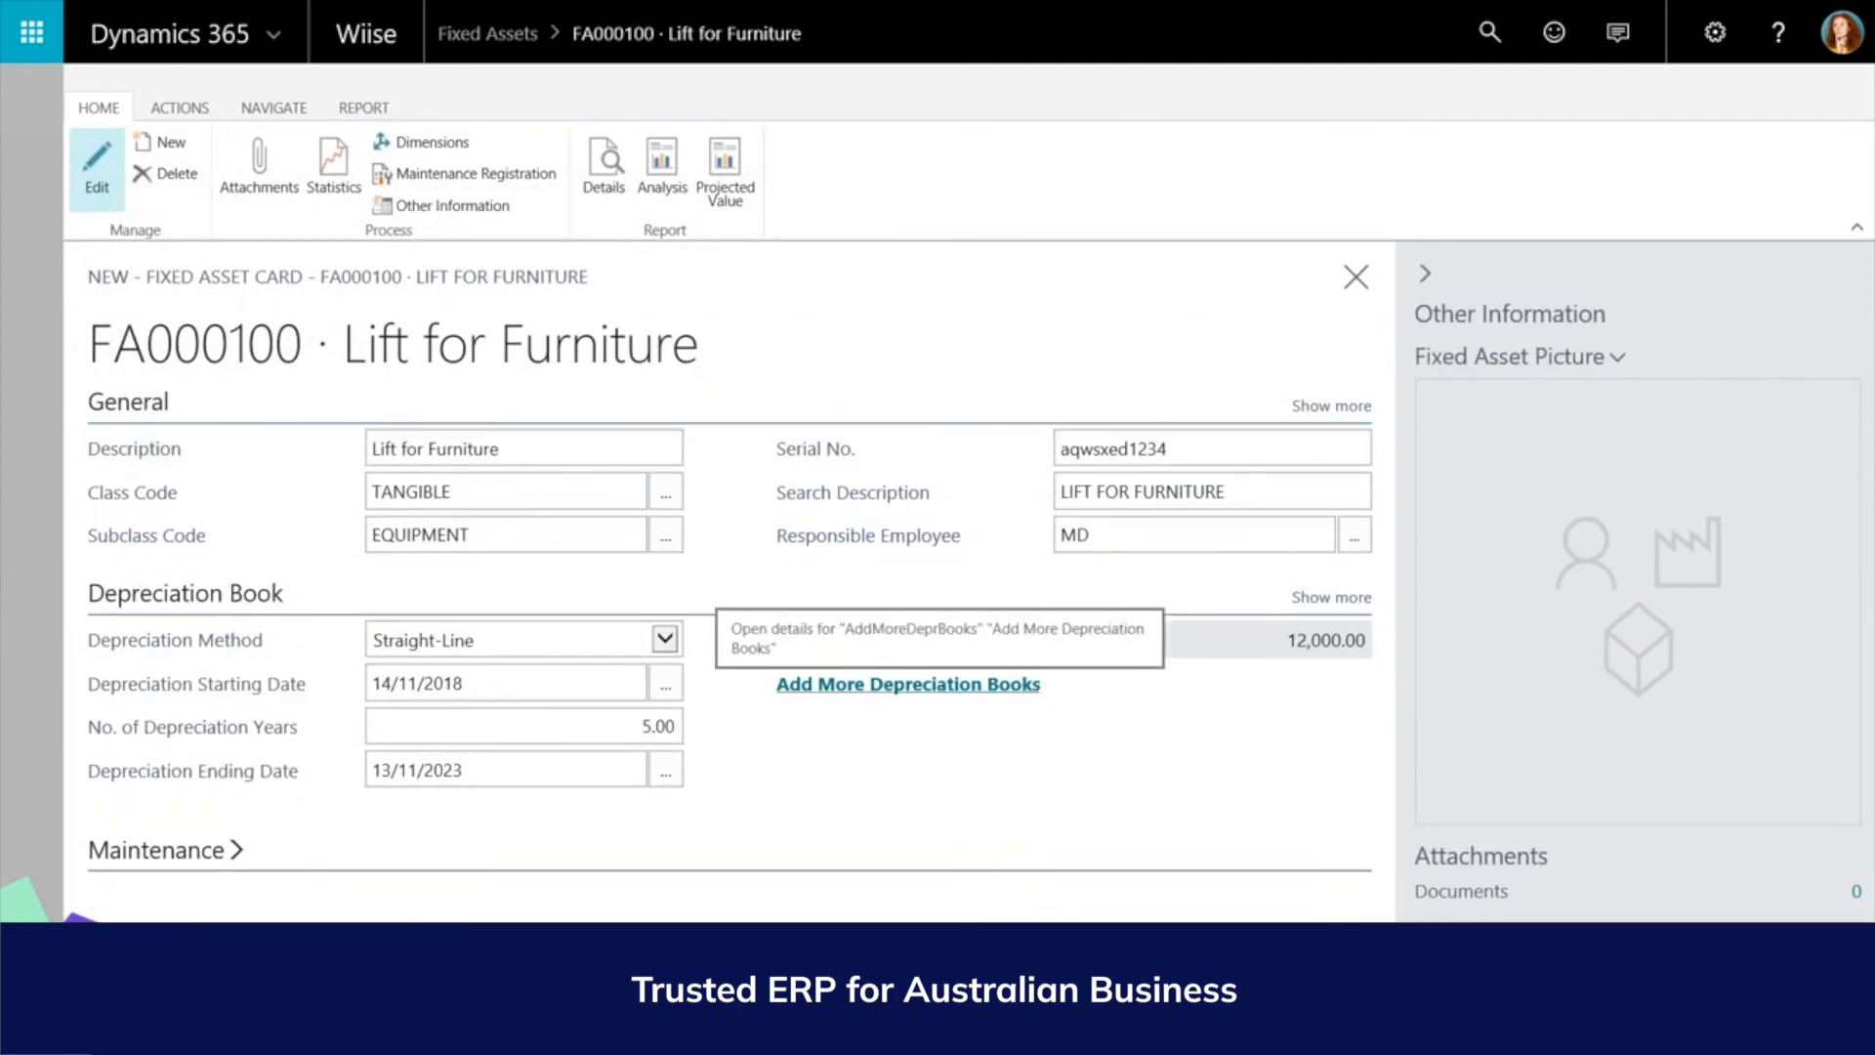
{"action": "left_click", "coordinate": [938, 683]}
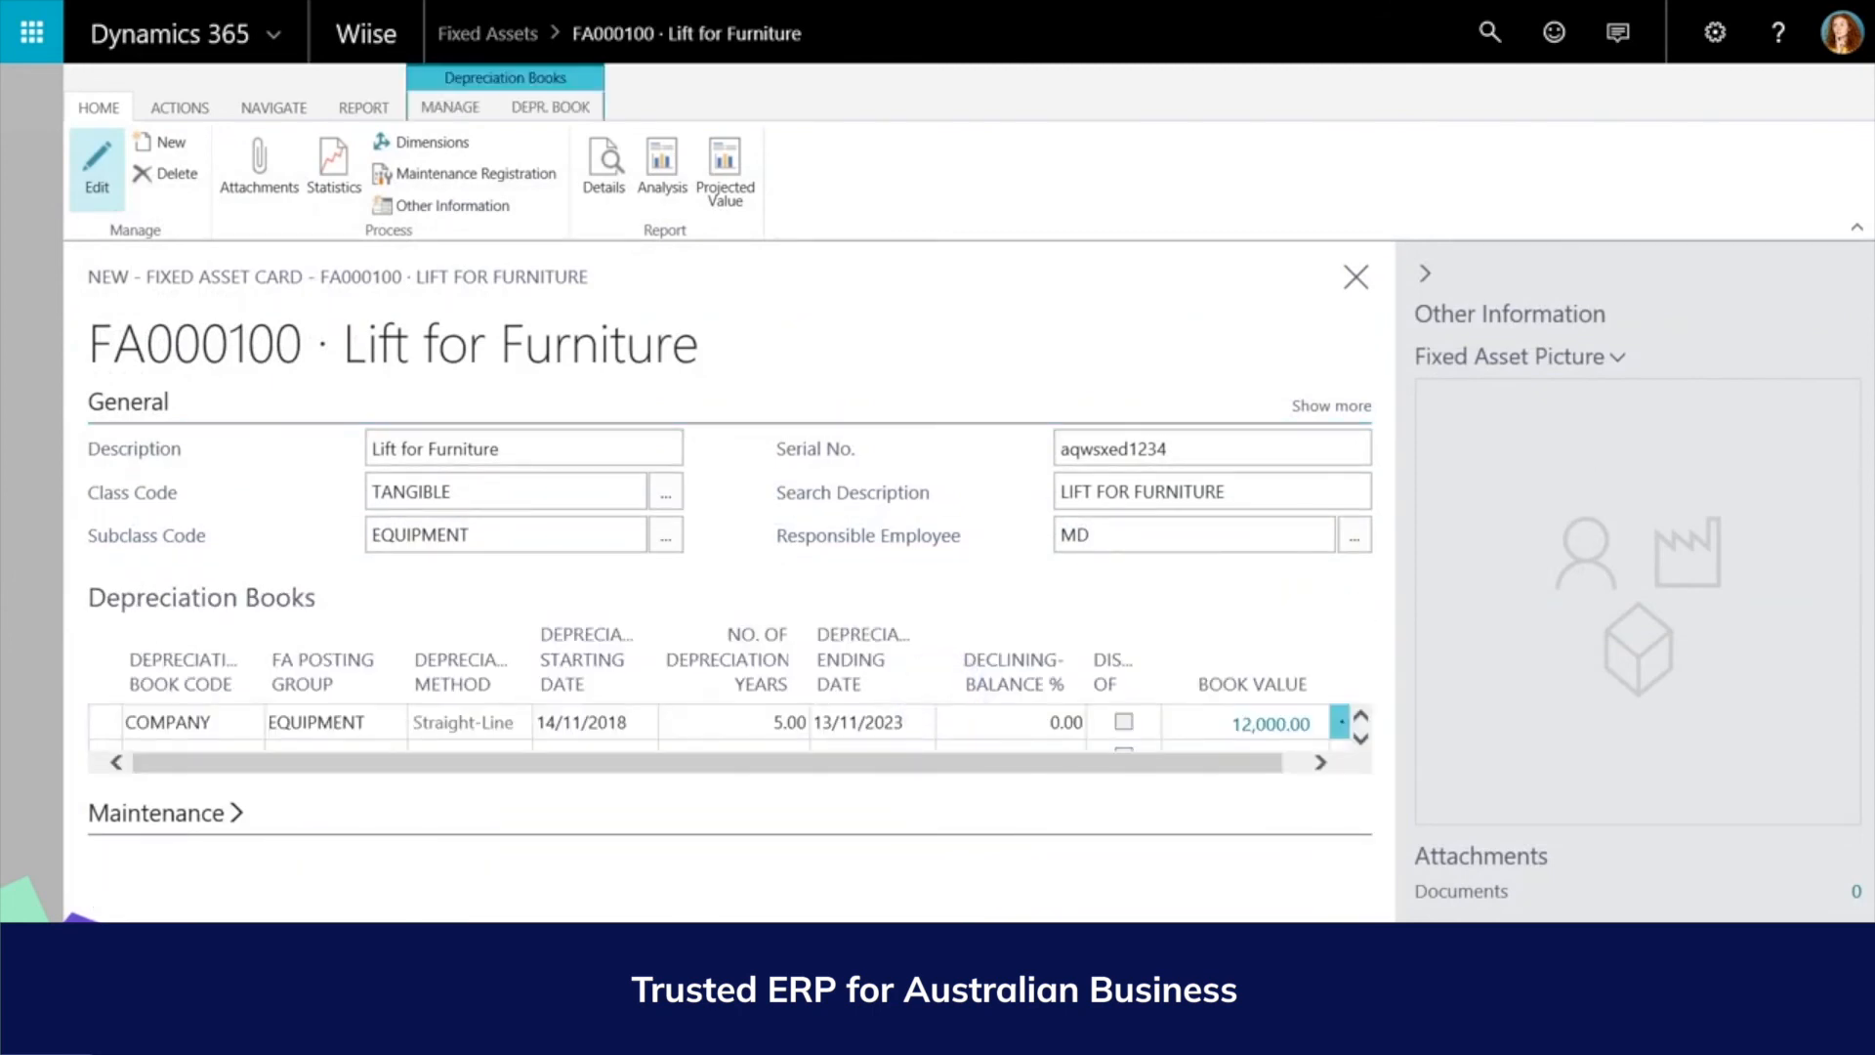